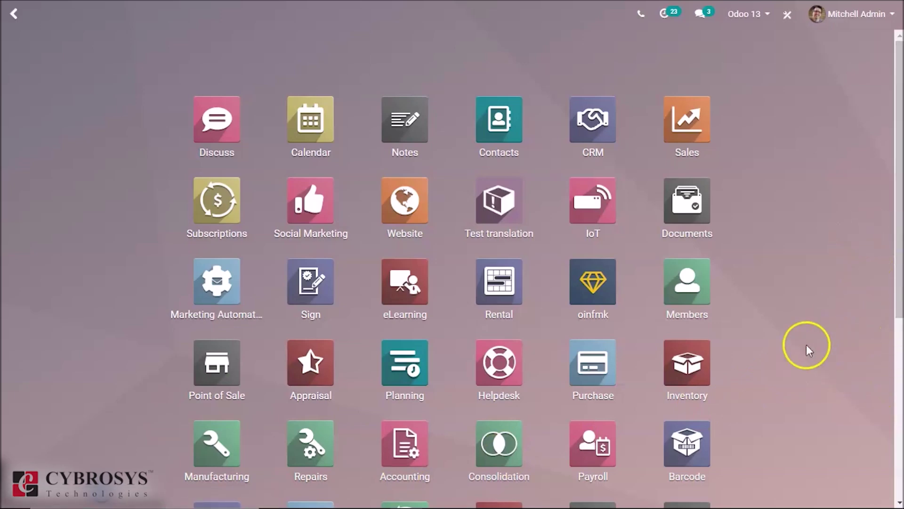
# Search all Apps modules for 'skill' to list the installed Skills modules
pyautogui.write('app')
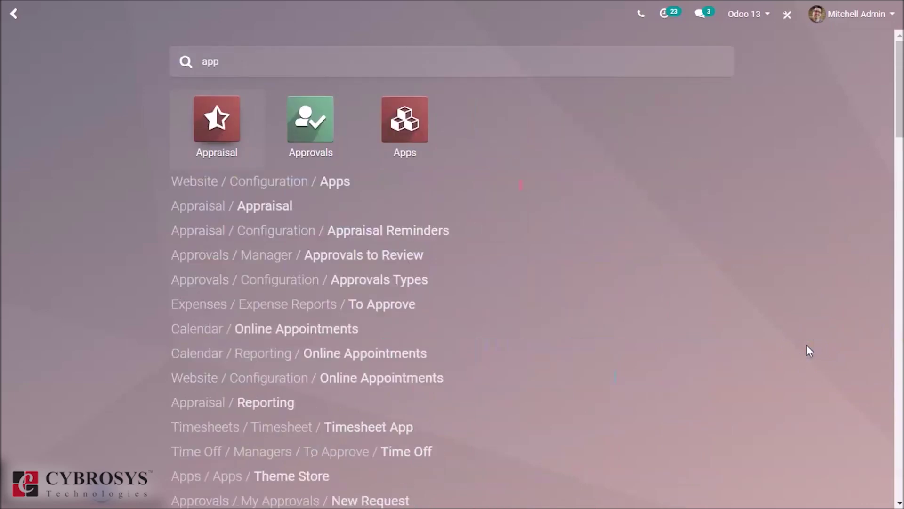
pyautogui.write('s')
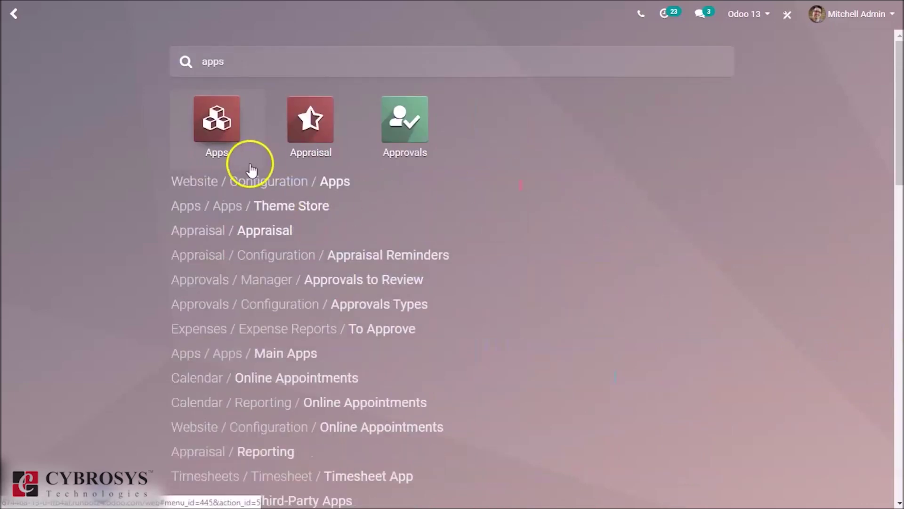
pyautogui.click(243, 160)
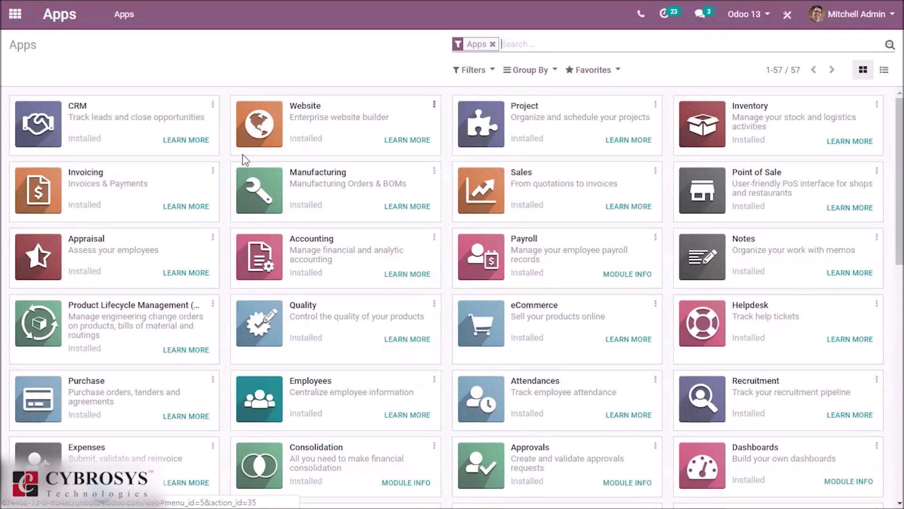
pyautogui.click(492, 44)
pyautogui.write('skill')
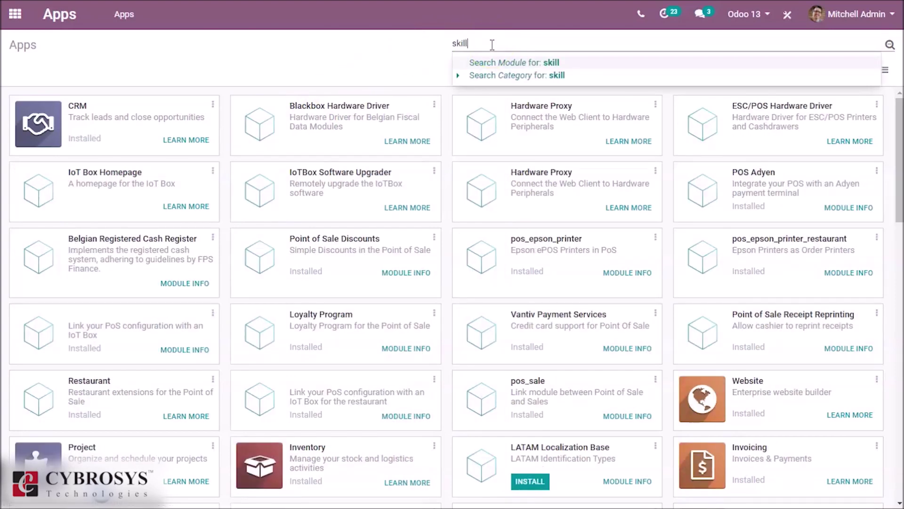
pyautogui.press('Return')
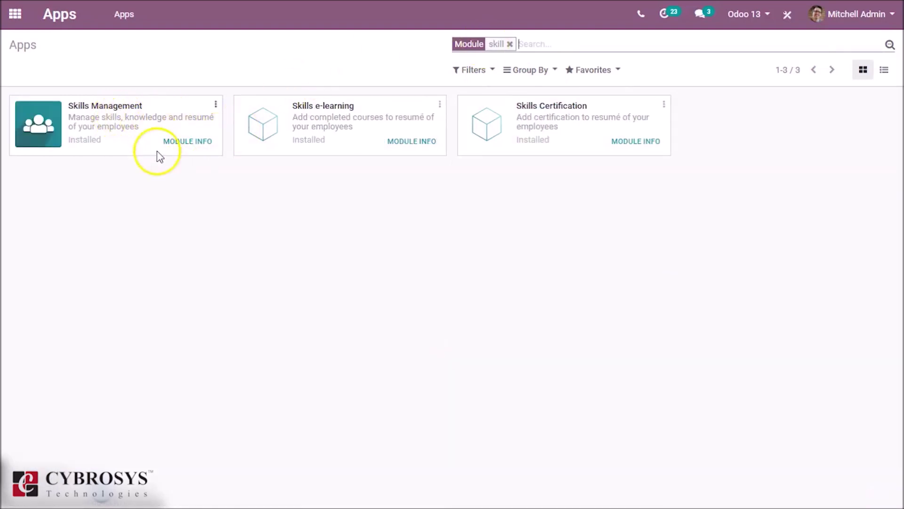
# Start a new blank employee record in the Employees app
pyautogui.click(5, 9)
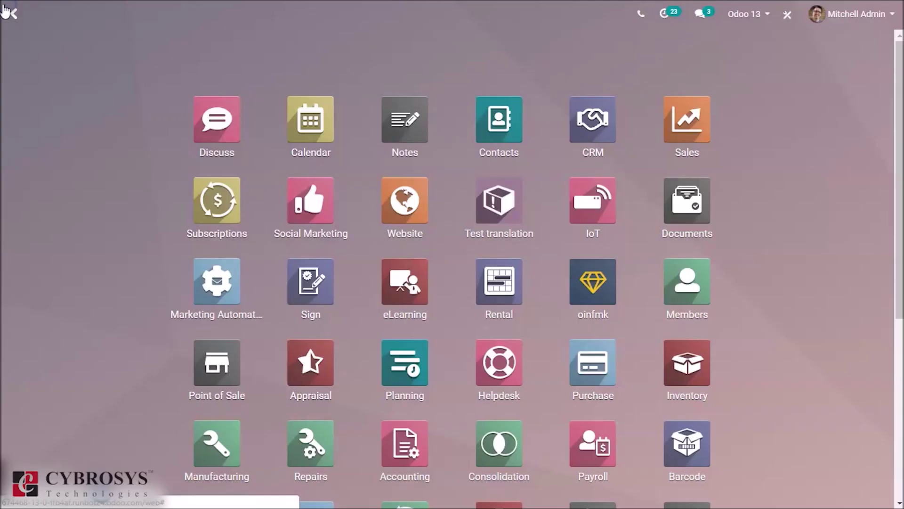
pyautogui.write('empl')
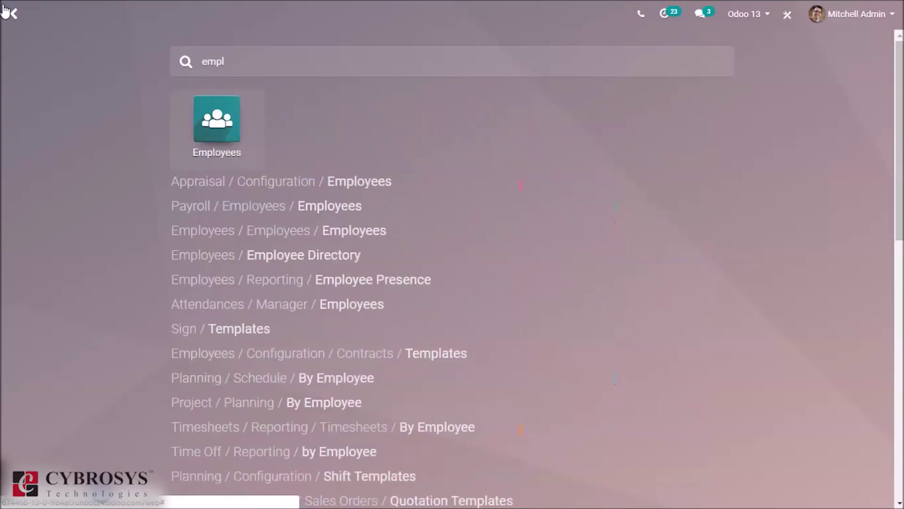
pyautogui.write('o')
pyautogui.click(210, 119)
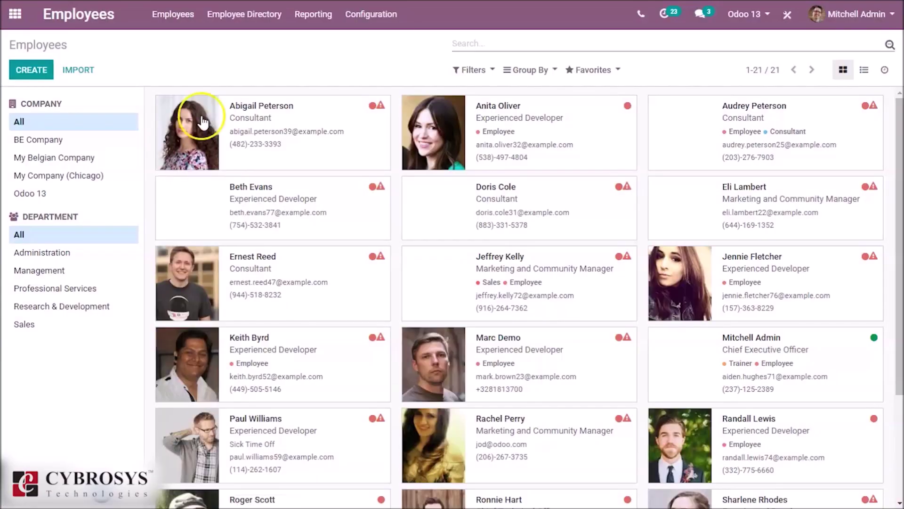
pyautogui.click(26, 70)
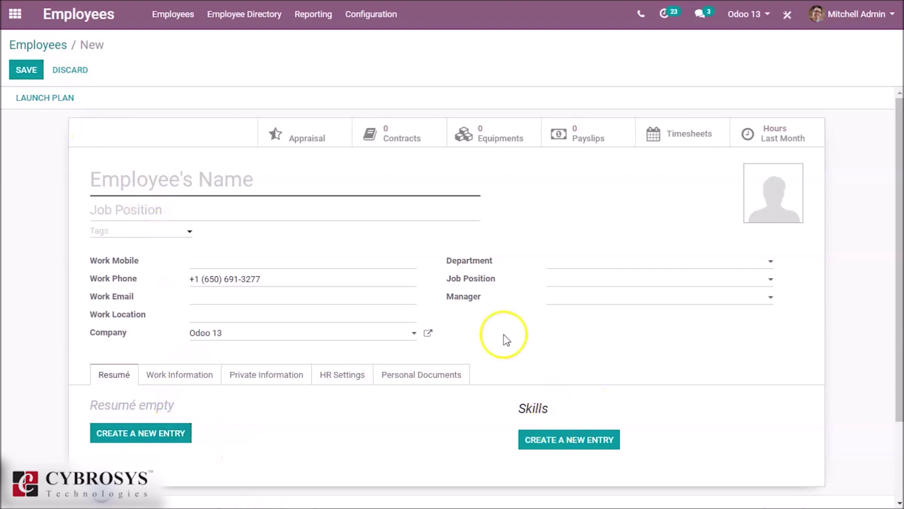
pyautogui.click(571, 441)
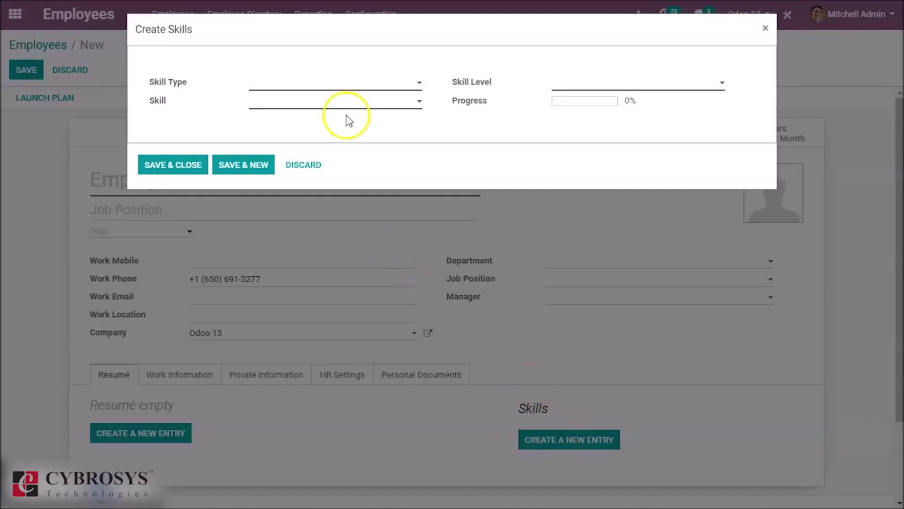
pyautogui.click(331, 86)
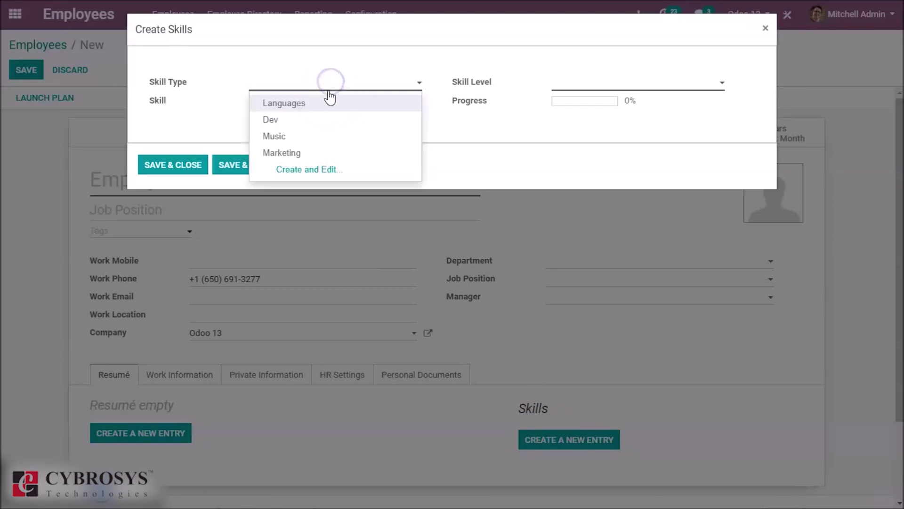
pyautogui.click(297, 75)
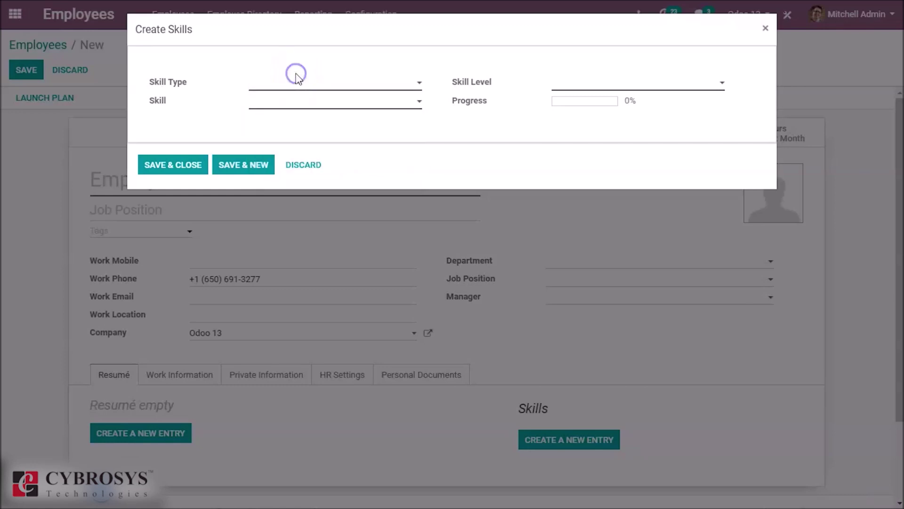
pyautogui.click(299, 108)
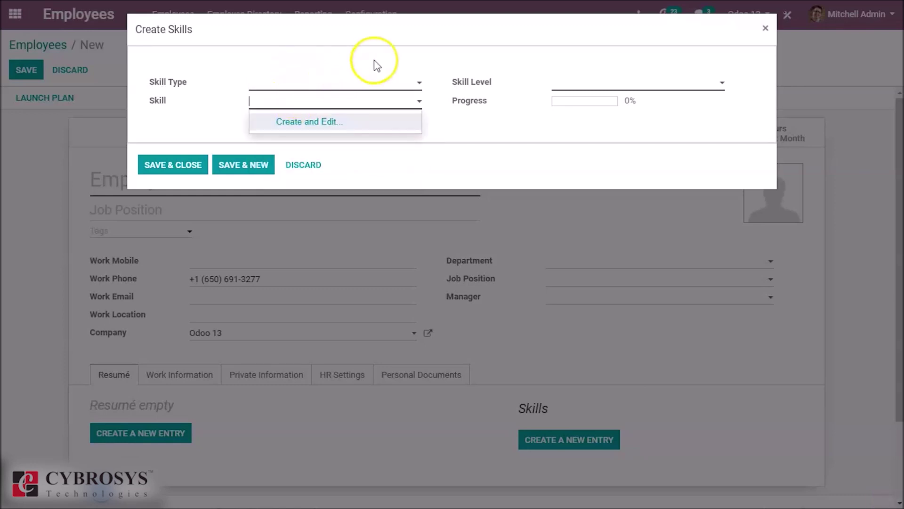
pyautogui.click(395, 85)
pyautogui.click(389, 105)
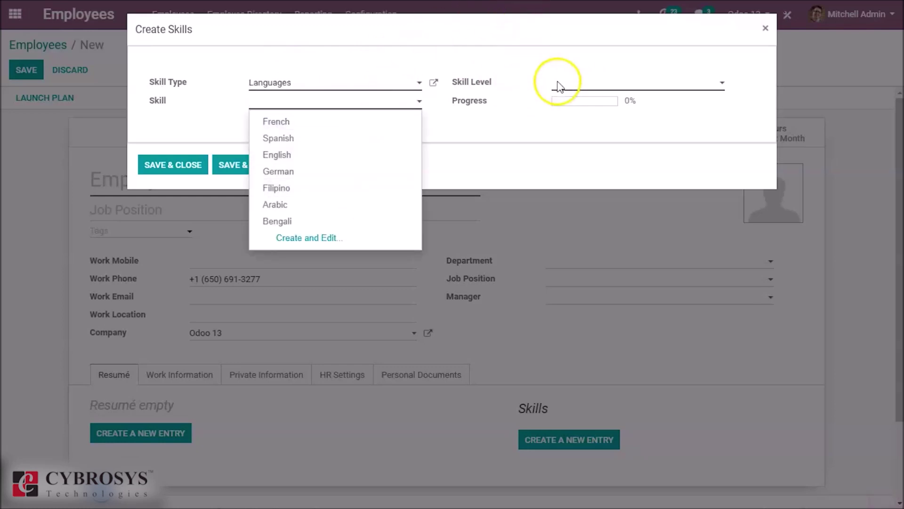
pyautogui.click(578, 84)
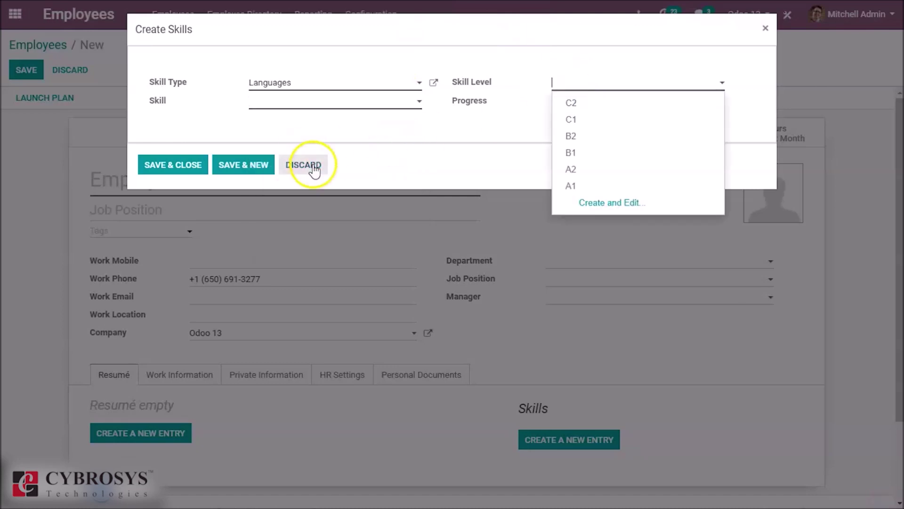
pyautogui.click(315, 170)
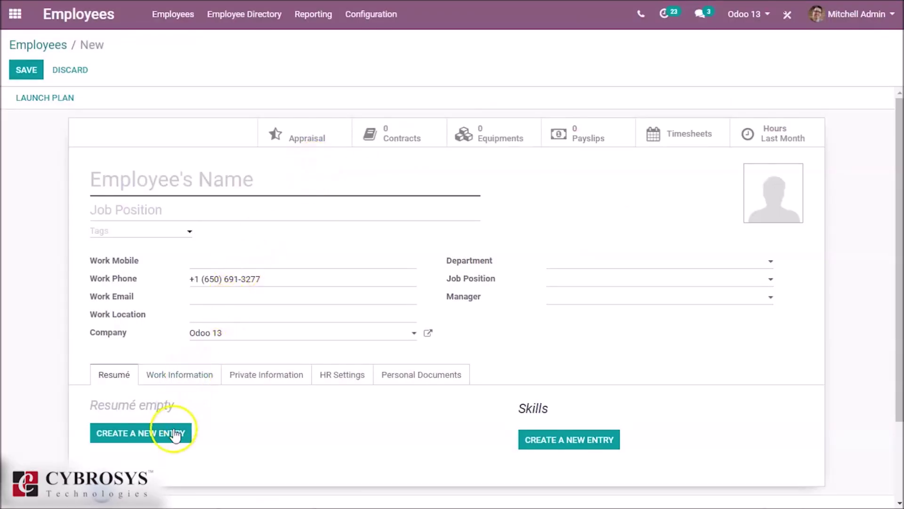
pyautogui.click(173, 434)
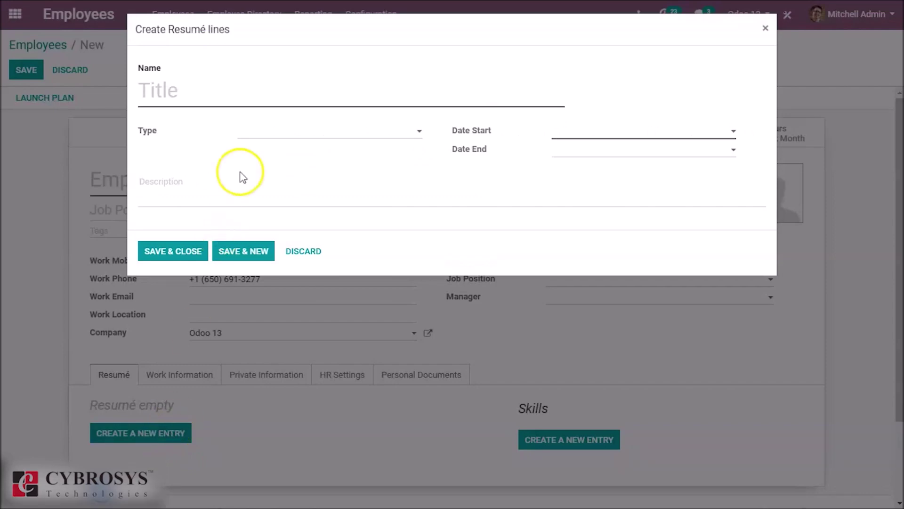
pyautogui.click(288, 135)
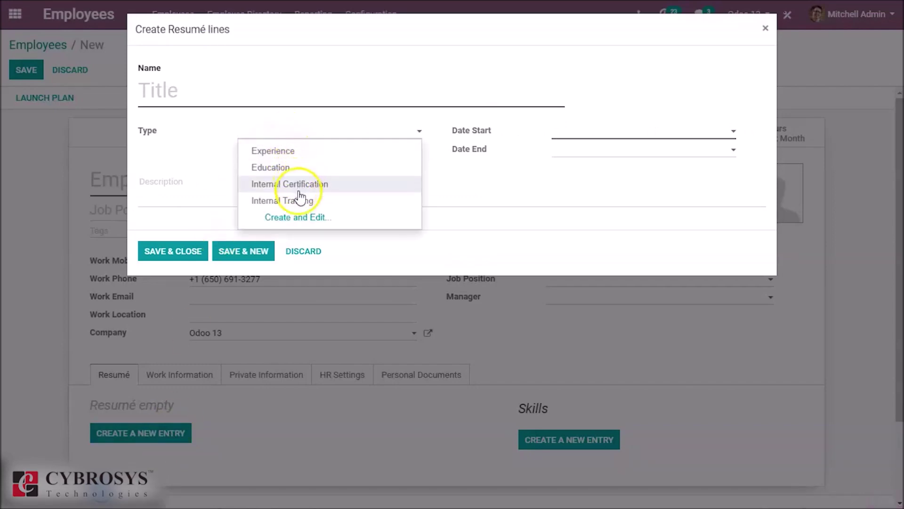
pyautogui.click(318, 253)
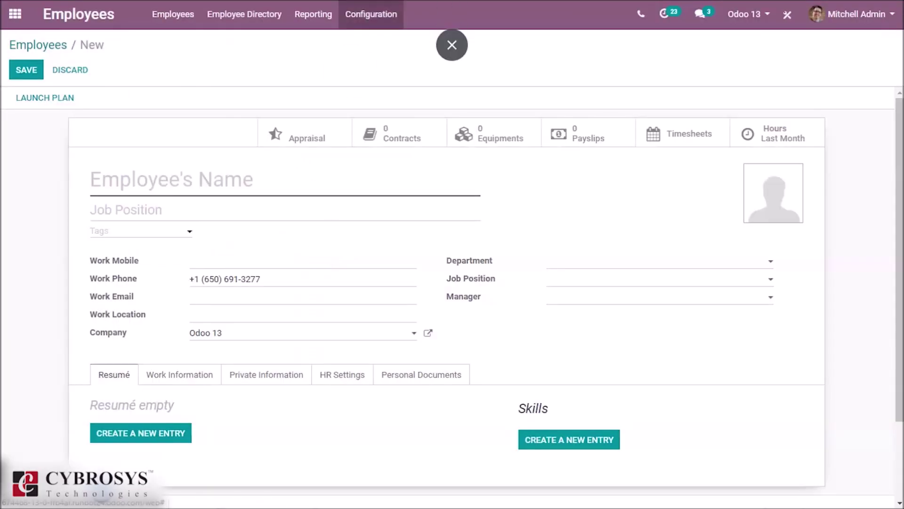
# Activate developer mode from the General Settings page
pyautogui.click(371, 14)
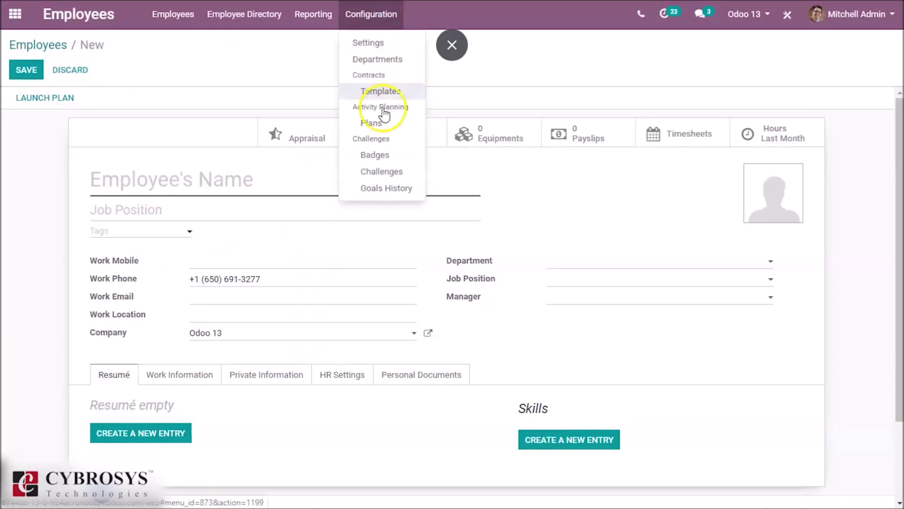
pyautogui.click(6, 20)
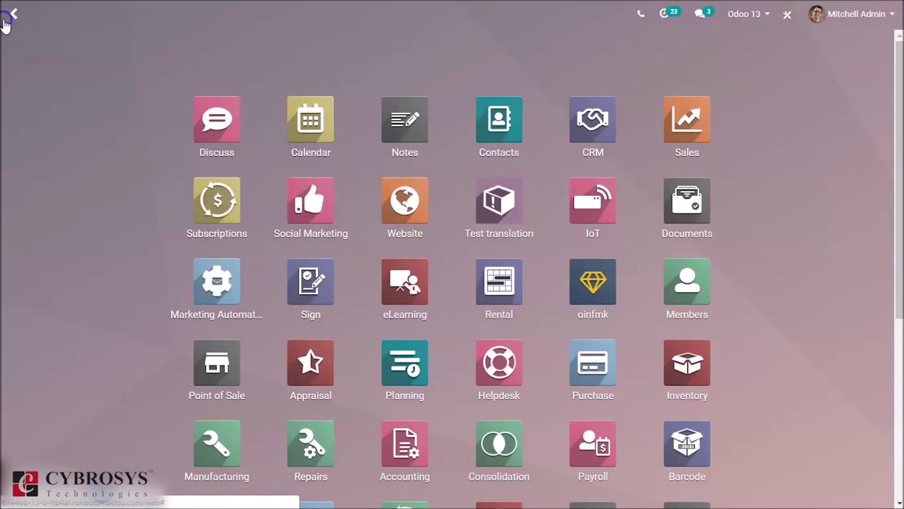
pyautogui.moveTo(898, 212); pyautogui.dragTo(899, 453)
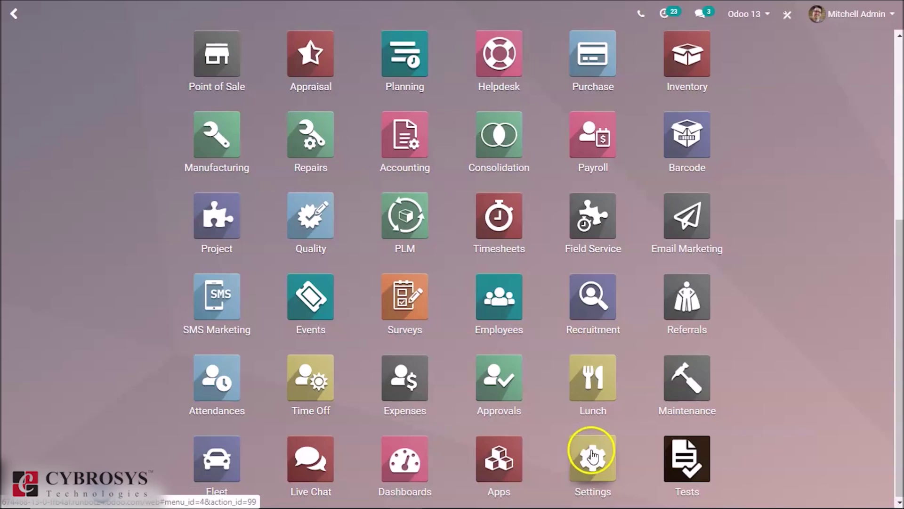
pyautogui.click(593, 456)
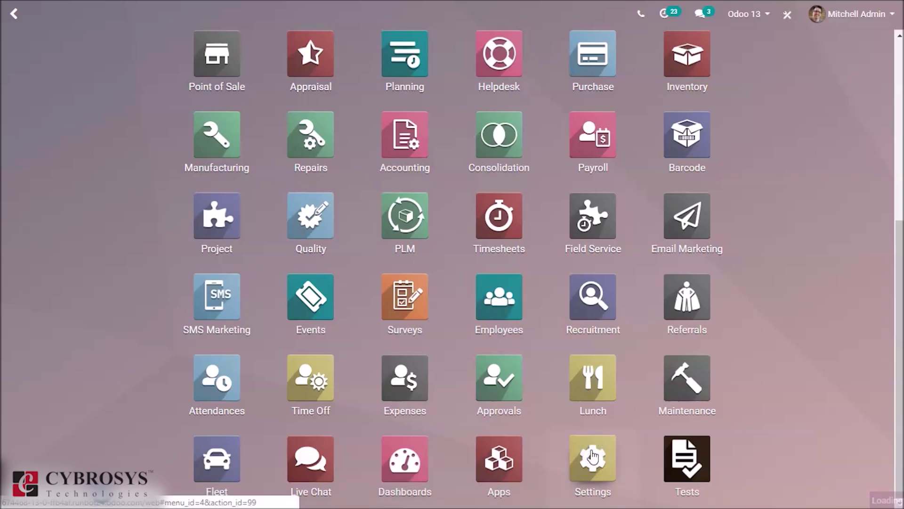
pyautogui.click(616, 413)
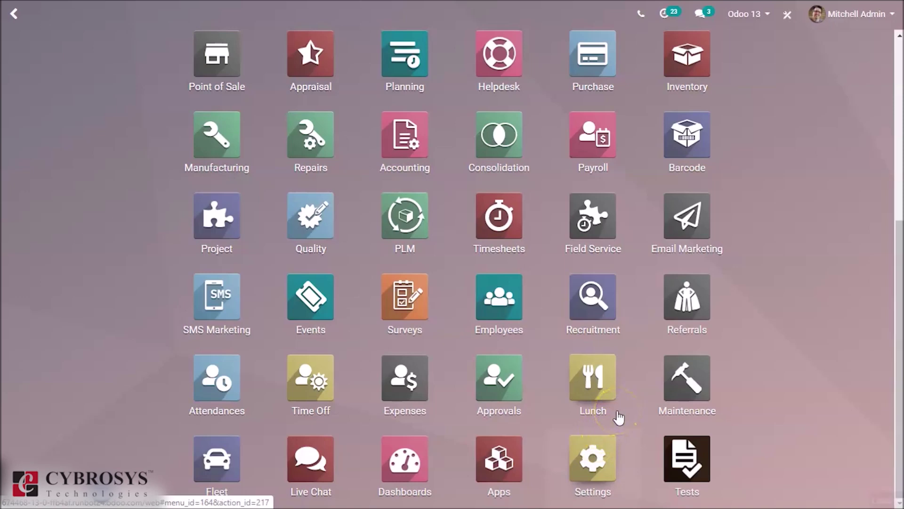
pyautogui.click(596, 441)
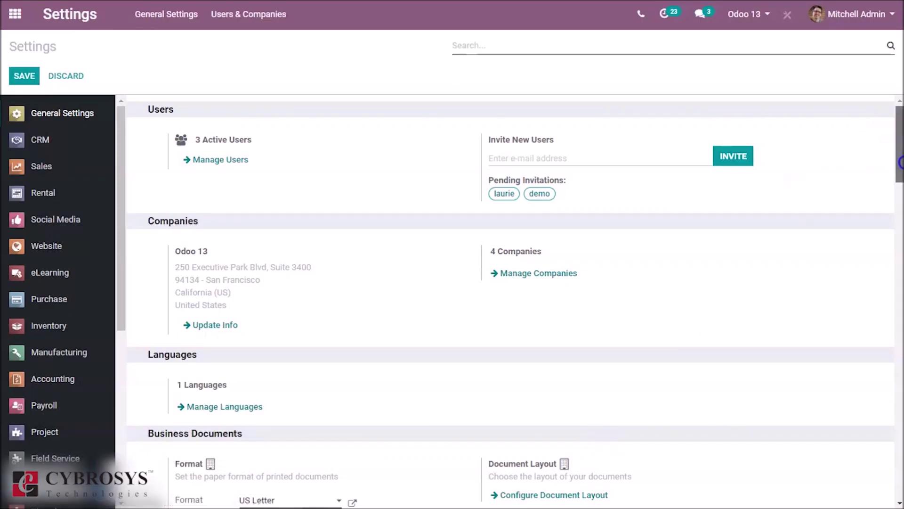
pyautogui.moveTo(899, 144); pyautogui.dragTo(900, 483)
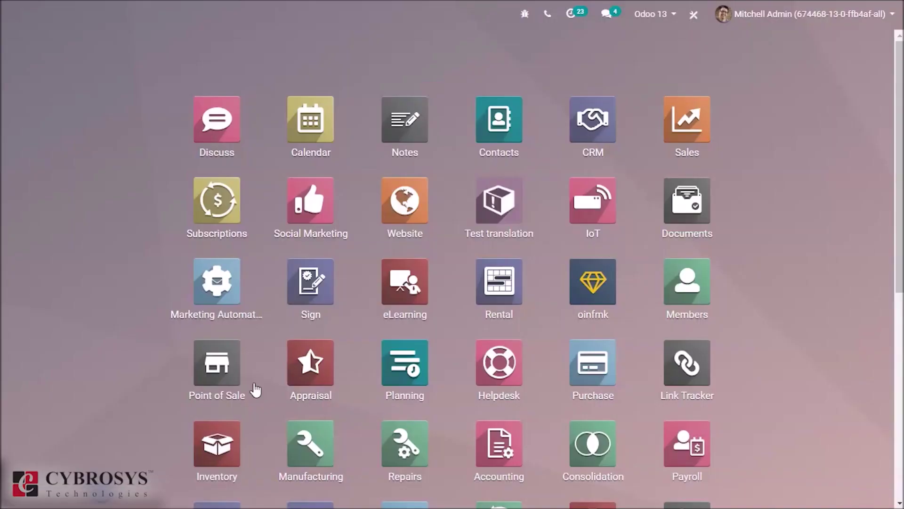
# Show the Skill Types list (Languages, Dev, Music, Marketing) via Employees Configuration > Skills
pyautogui.write('e')
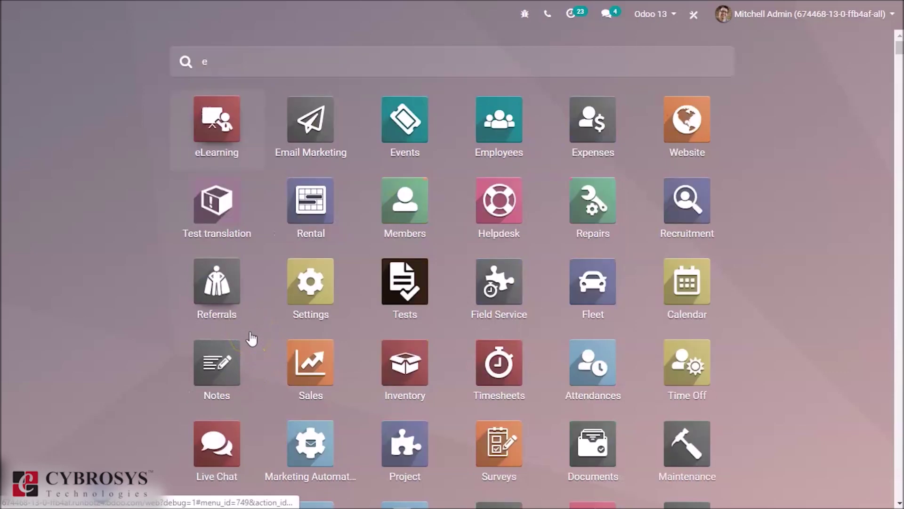
pyautogui.write('mp')
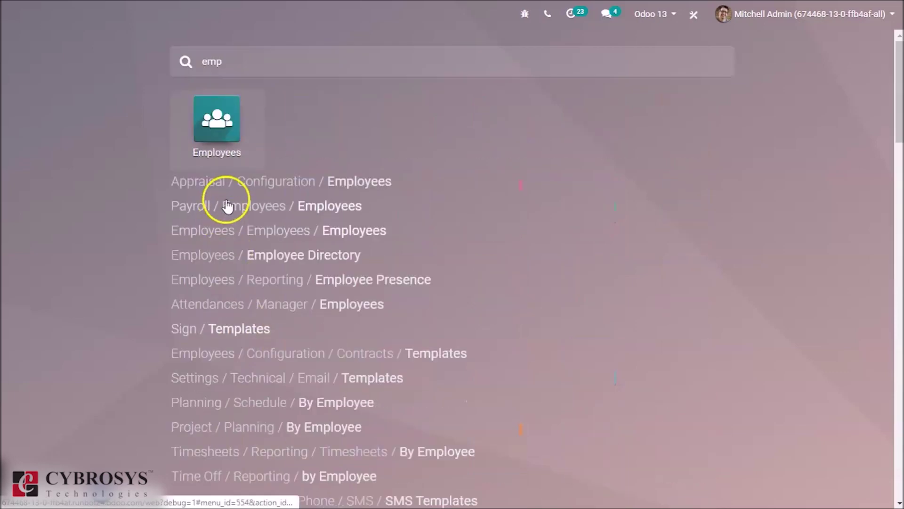
pyautogui.click(214, 119)
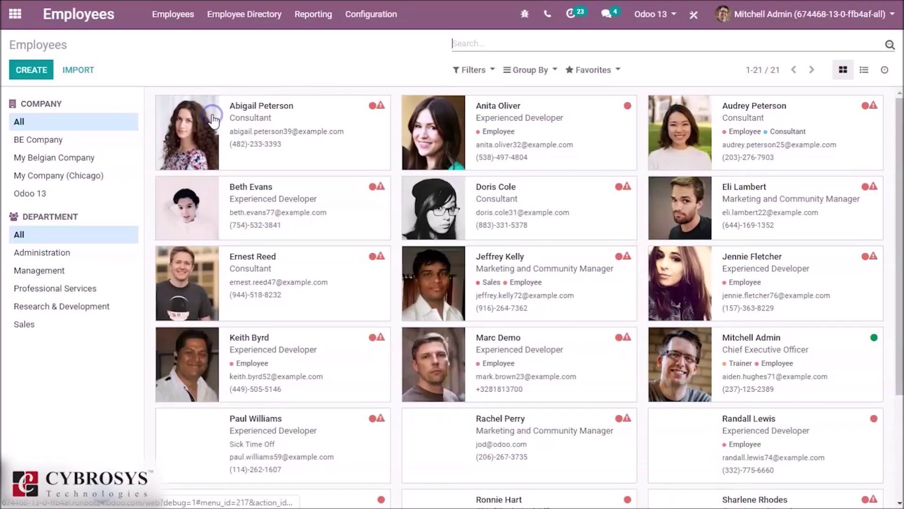
pyautogui.click(295, 99)
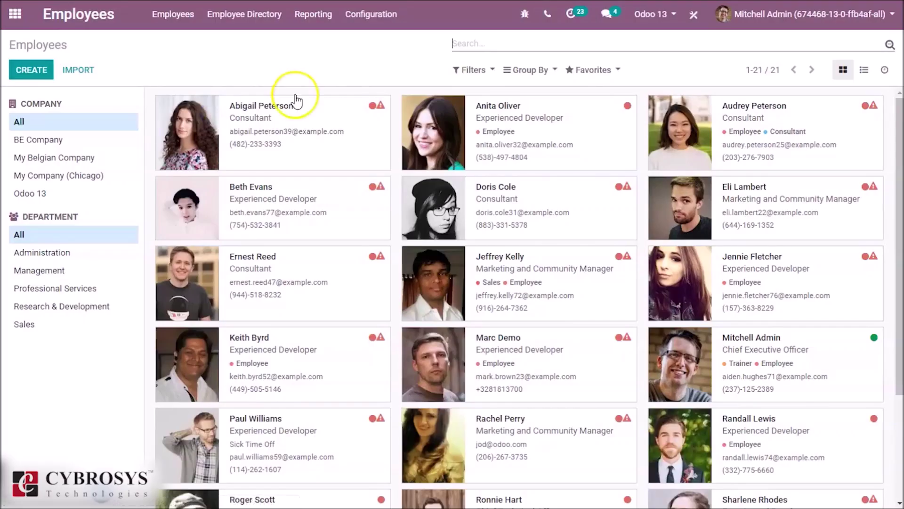
pyautogui.click(376, 14)
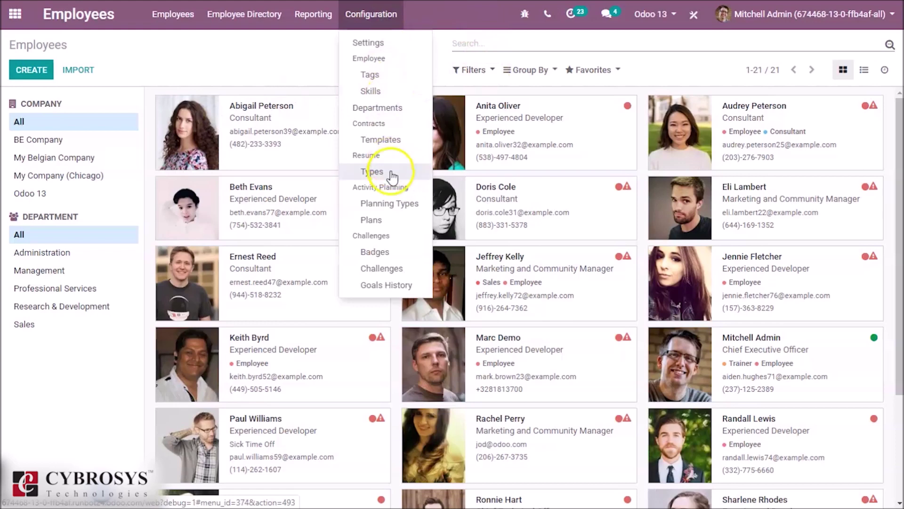
pyautogui.click(383, 100)
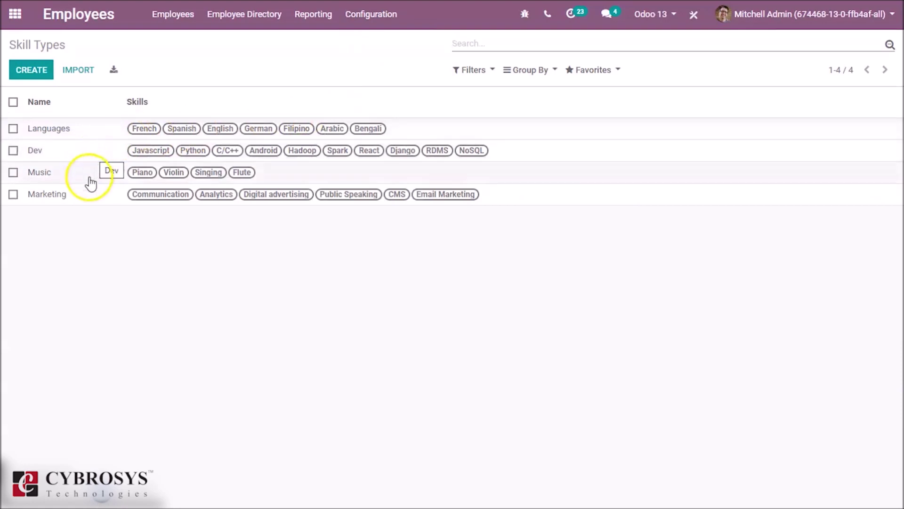
pyautogui.click(125, 133)
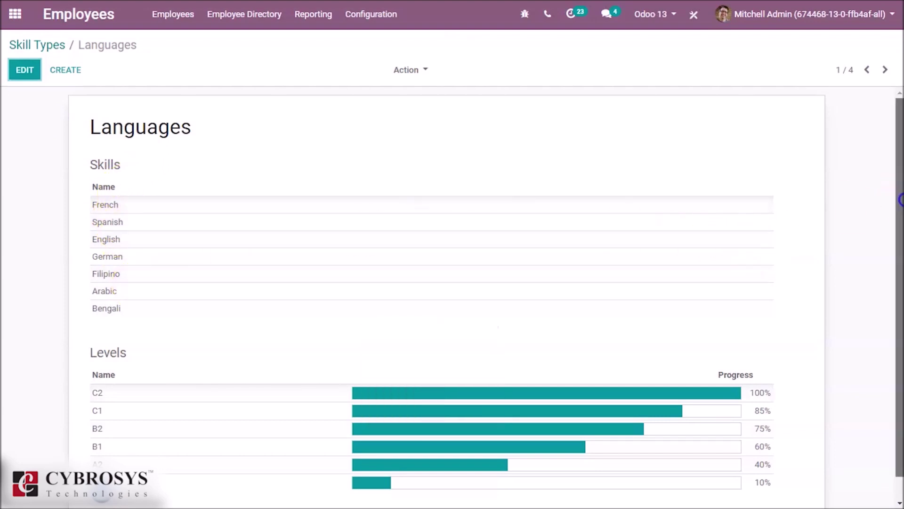
pyautogui.scroll(-1, 900, 198)
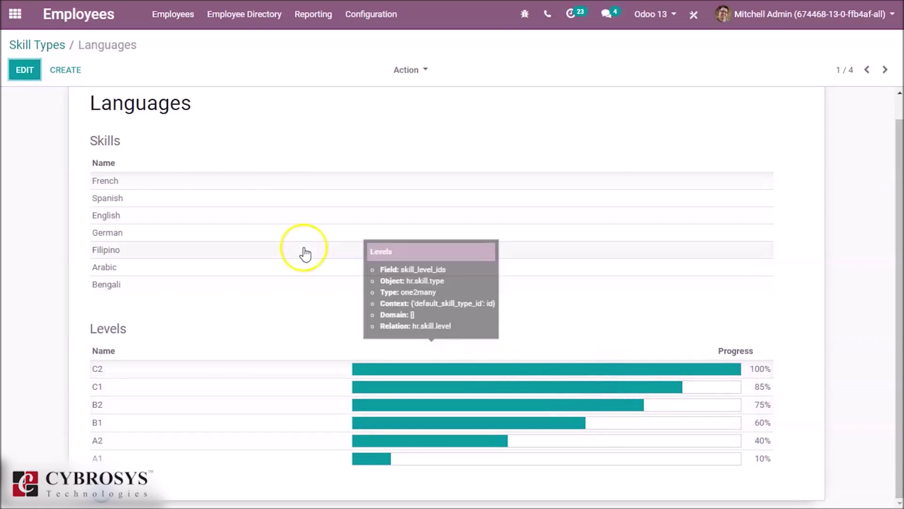
pyautogui.click(46, 44)
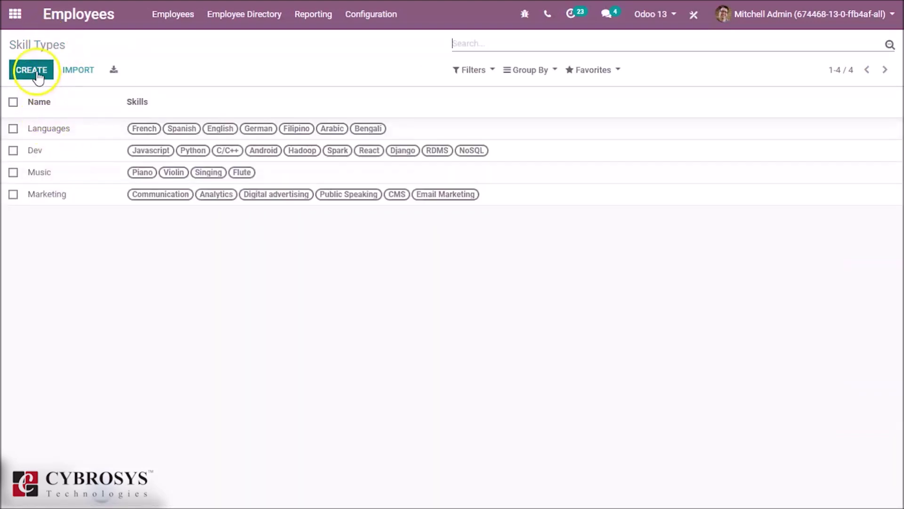
pyautogui.click(36, 74)
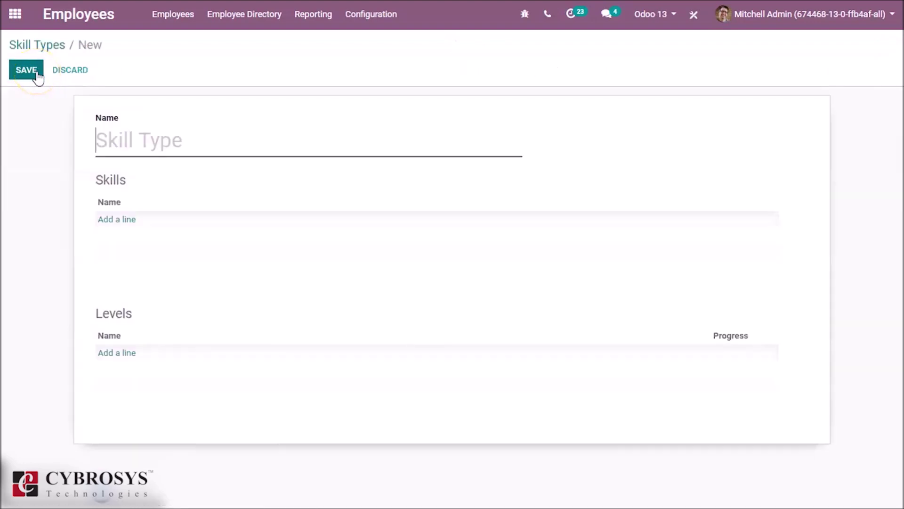
# Create a skill type 'Functional' with skills Sales and purchase, and begin adding a level
pyautogui.write('Fu')
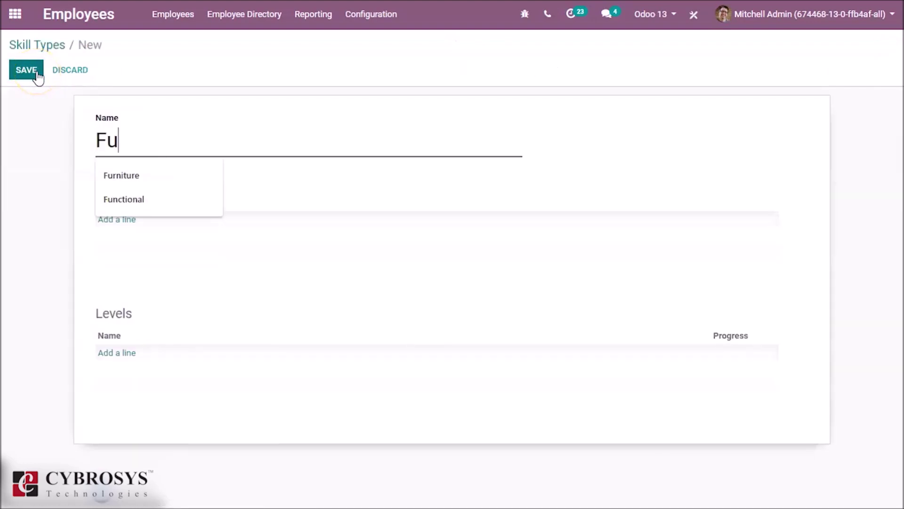
pyautogui.write('nctio')
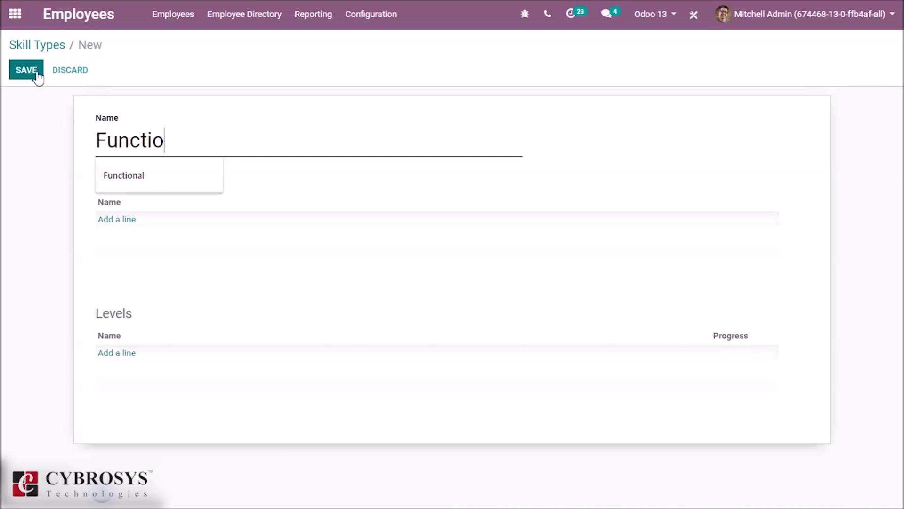
pyautogui.write('l')
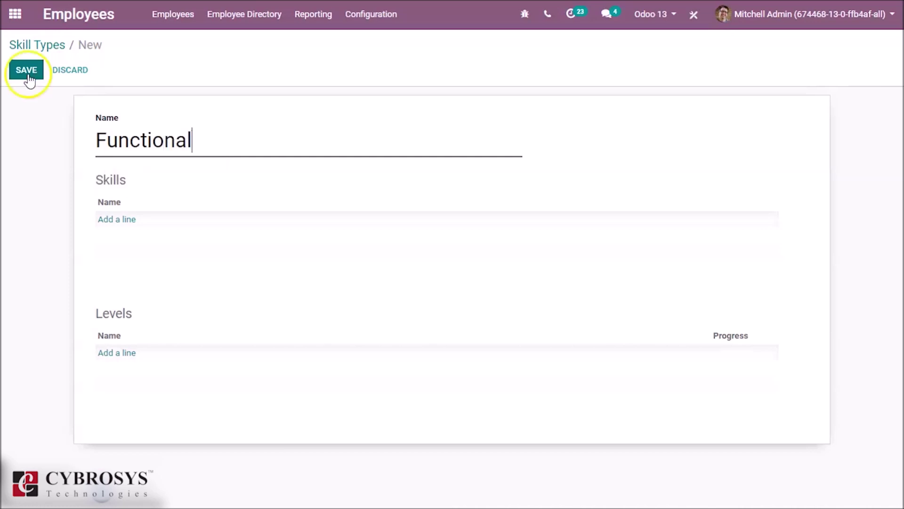
pyautogui.click(118, 220)
pyautogui.write('a')
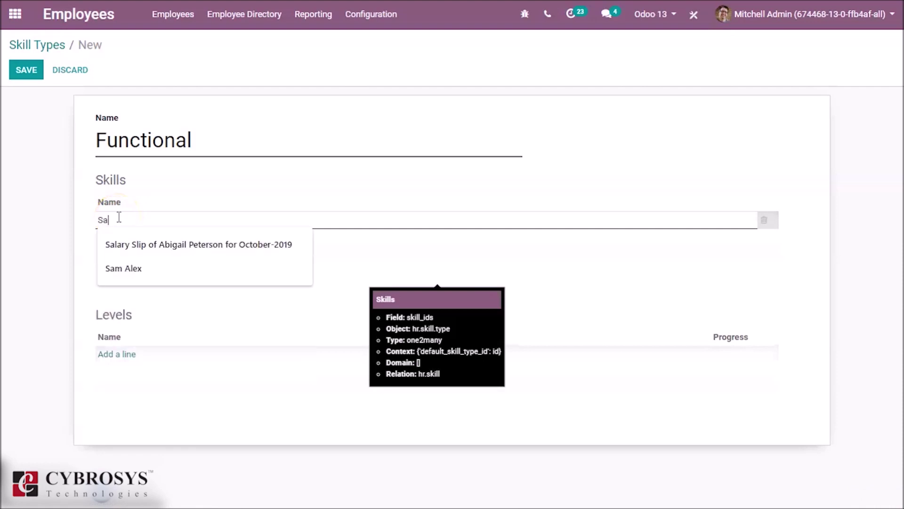
pyautogui.write('les')
pyautogui.click(117, 237)
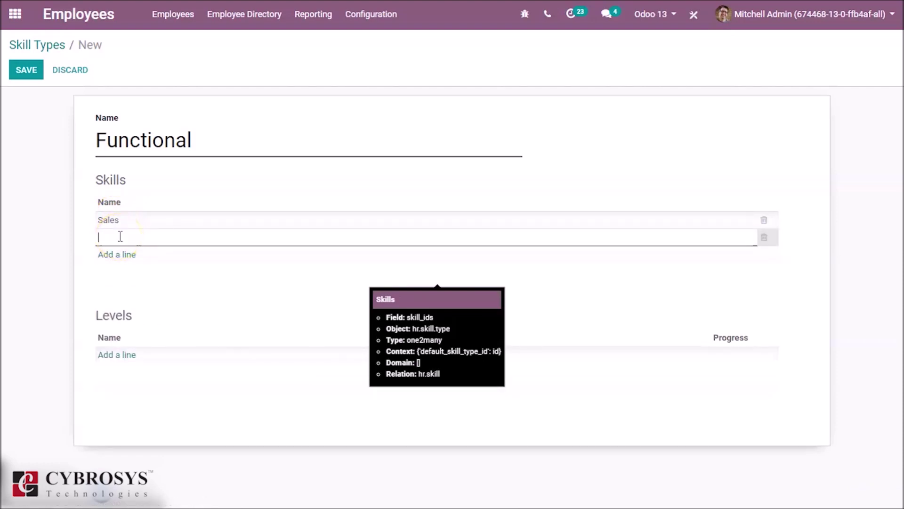
pyautogui.write('Pu')
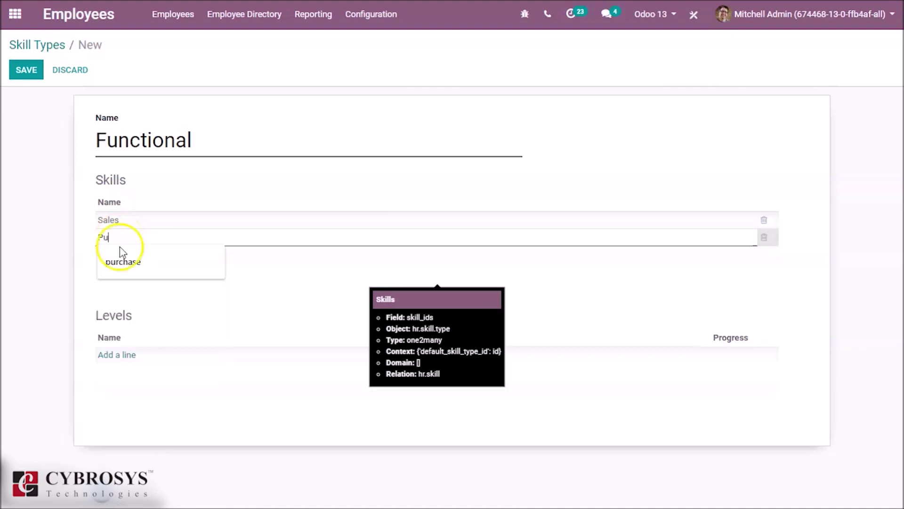
pyautogui.click(121, 260)
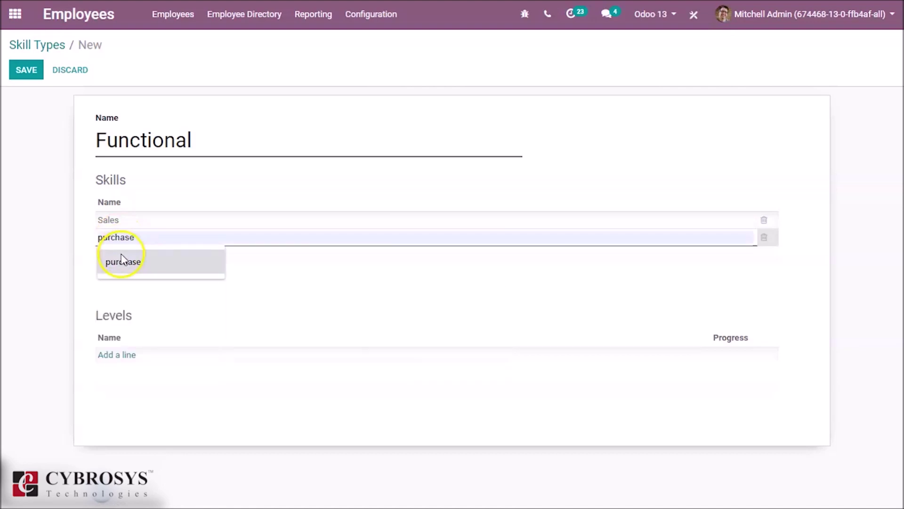
pyautogui.click(128, 356)
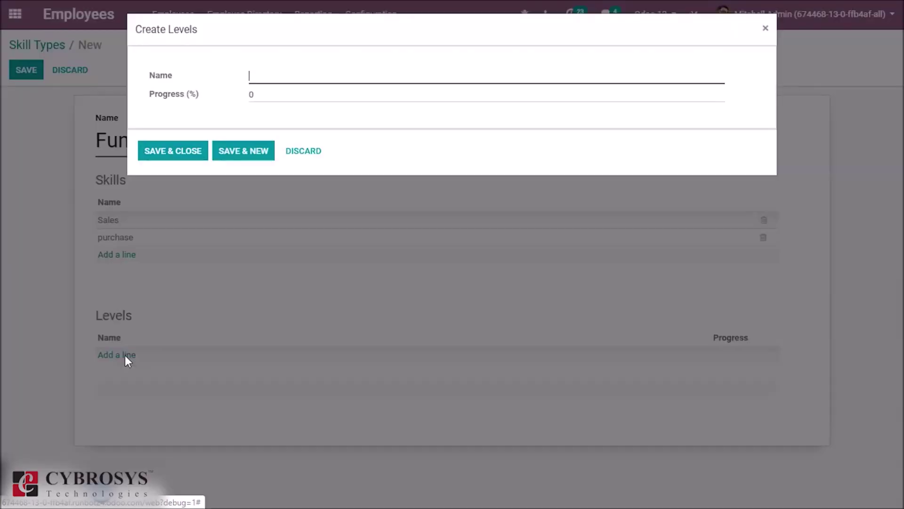
pyautogui.click(129, 349)
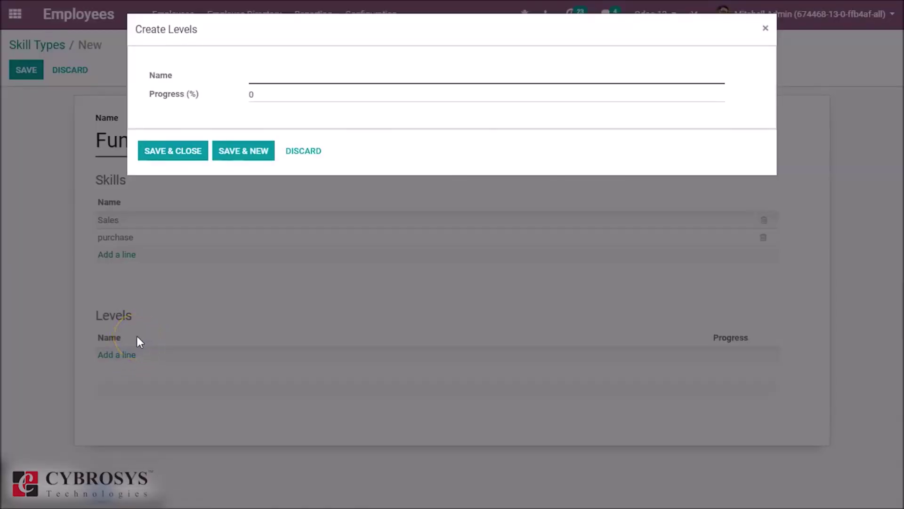
# Add levels Beginner at 20% and intermediate at 50% to Functional
pyautogui.write('Beginner')
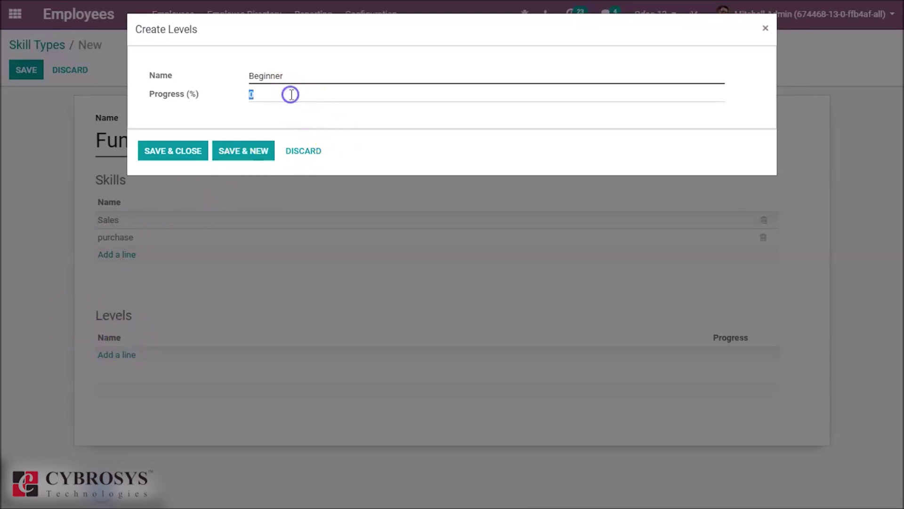
pyautogui.click(288, 92)
pyautogui.write('20')
pyautogui.click(188, 154)
pyautogui.click(127, 375)
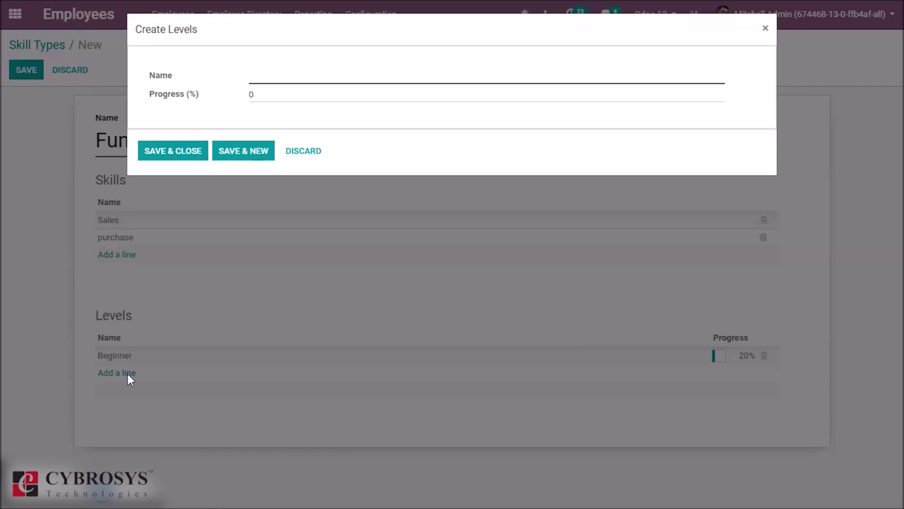
pyautogui.click(286, 74)
pyautogui.write('u')
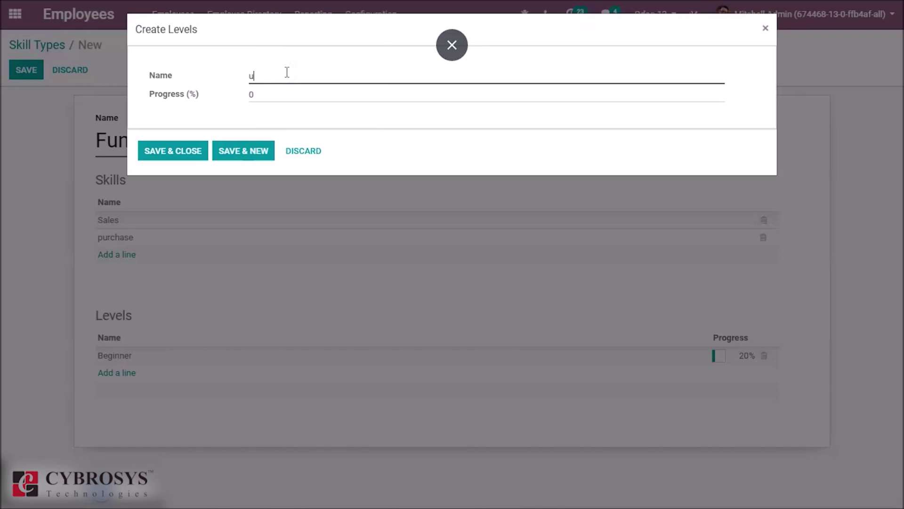
pyautogui.write('intermediate')
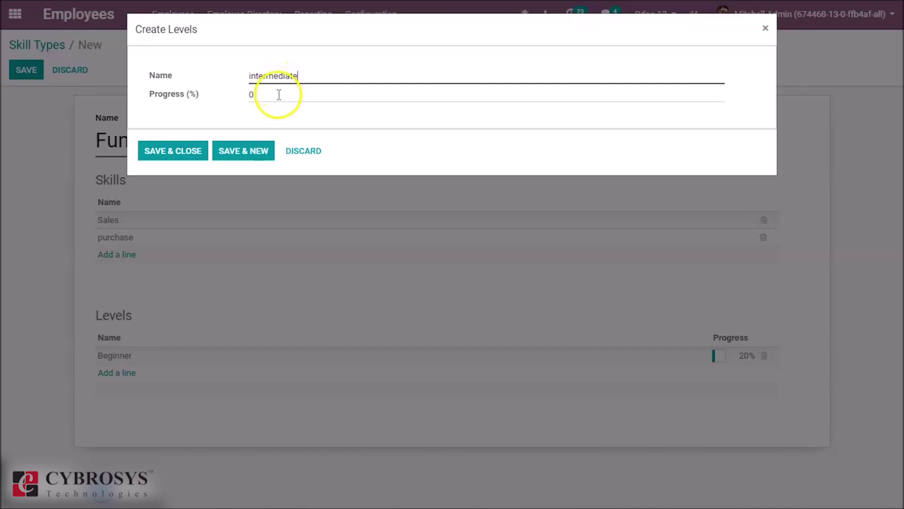
pyautogui.click(278, 95)
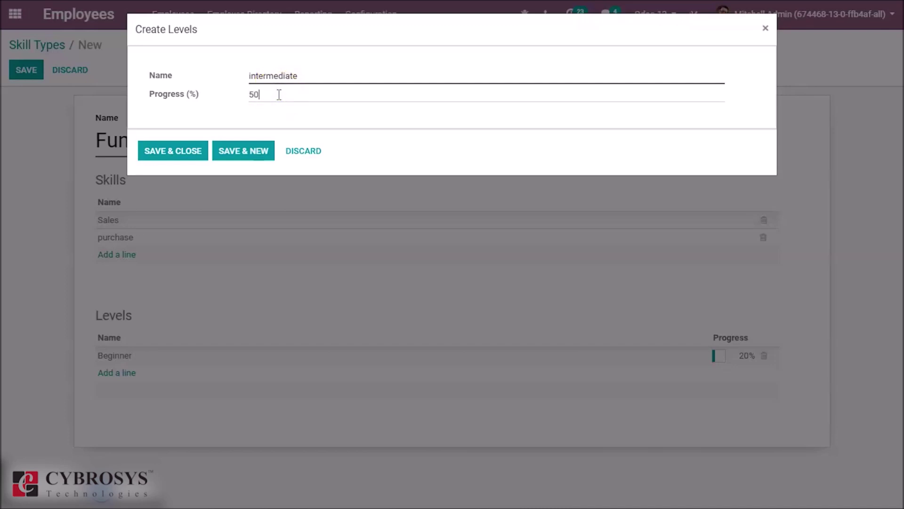
pyautogui.click(191, 152)
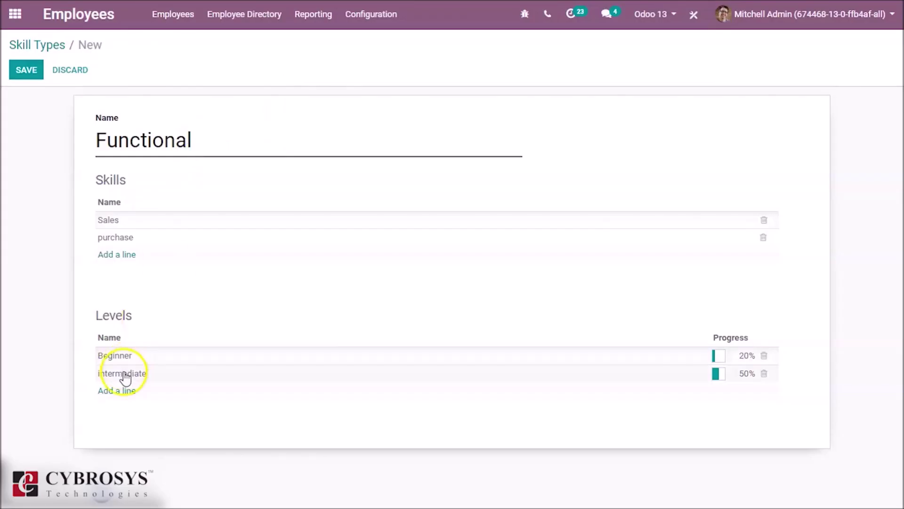
# Add an Expert level at 100% and save the Functional skill type
pyautogui.click(120, 390)
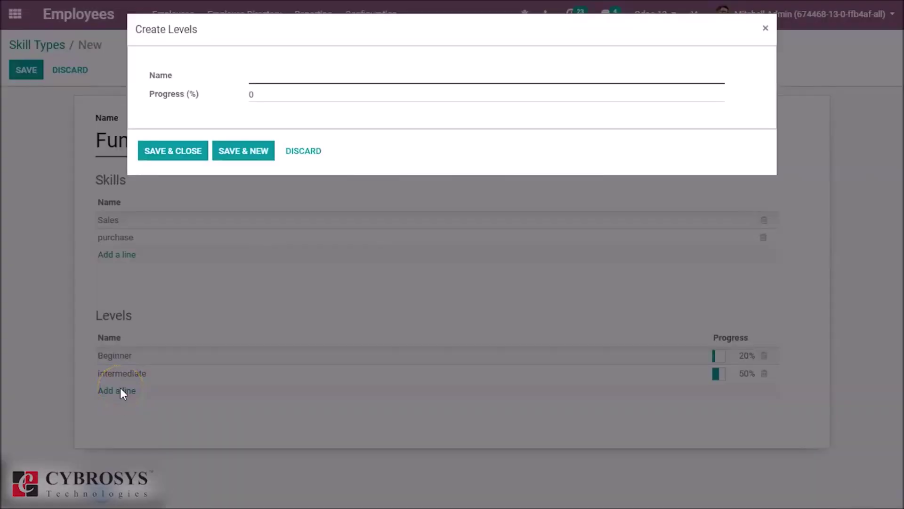
pyautogui.write('Expert')
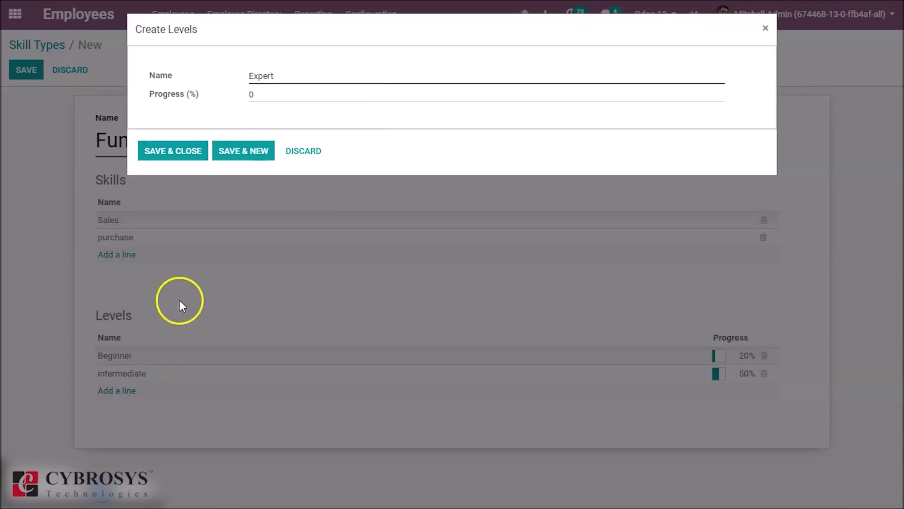
pyautogui.click(270, 96)
pyautogui.write('100')
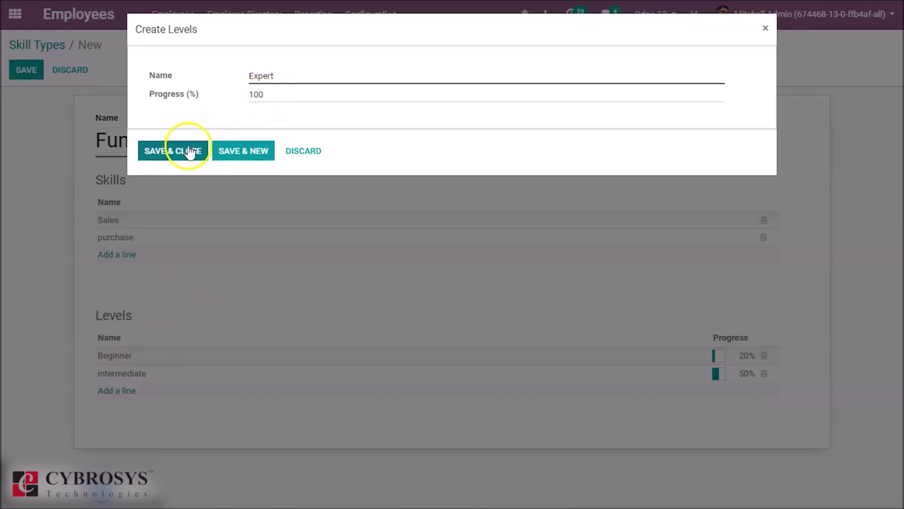
pyautogui.click(188, 150)
pyautogui.click(35, 72)
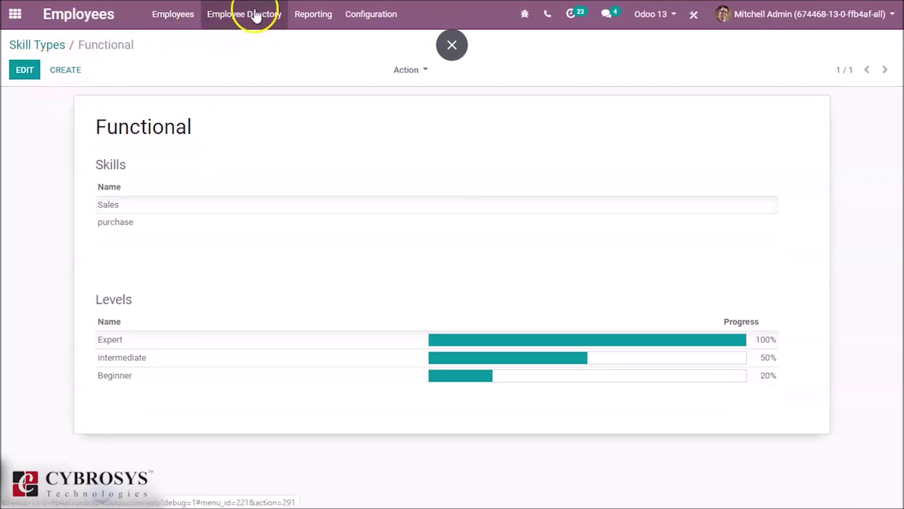
# Add a new resumé line type named 'Projects' under Resumé Line Types
pyautogui.click(371, 14)
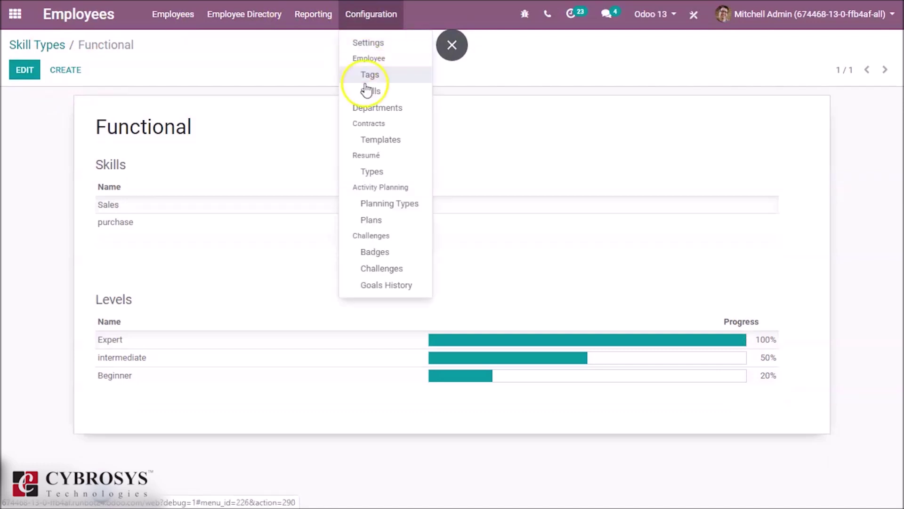
pyautogui.click(376, 171)
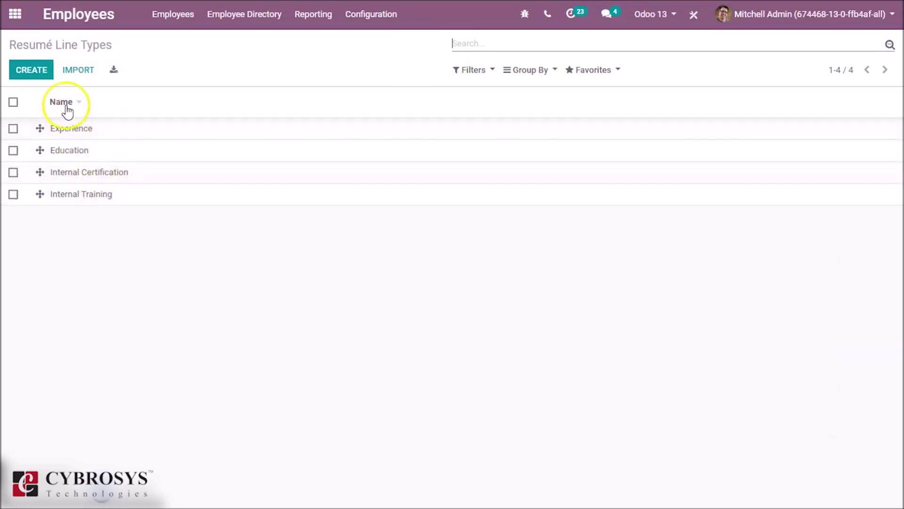
pyautogui.click(31, 71)
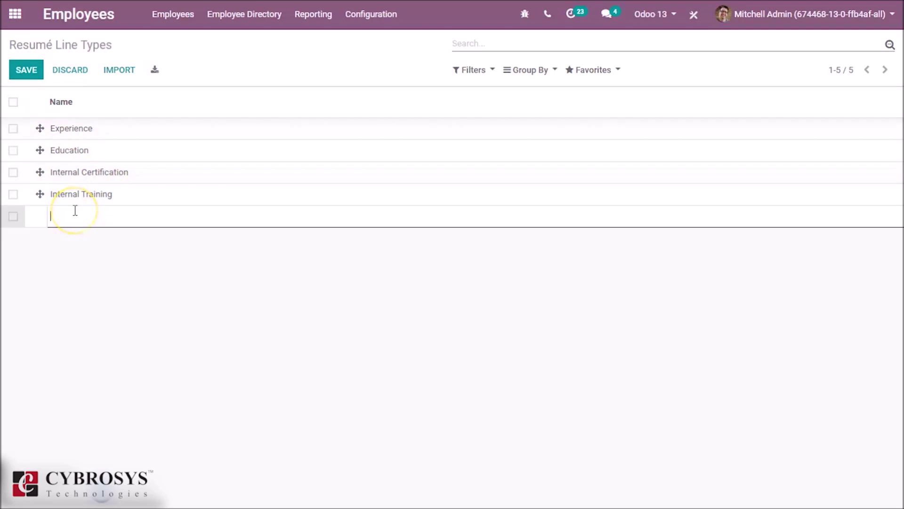
pyautogui.write('P')
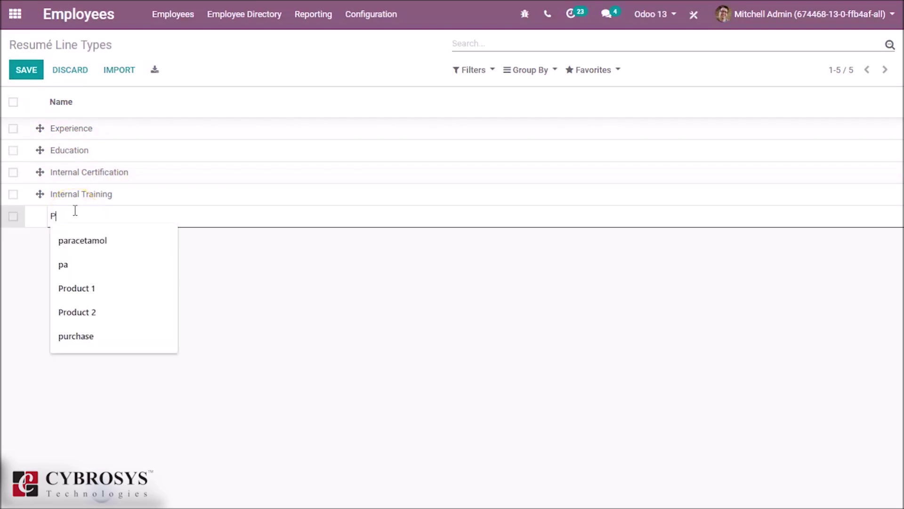
pyautogui.write('rojects')
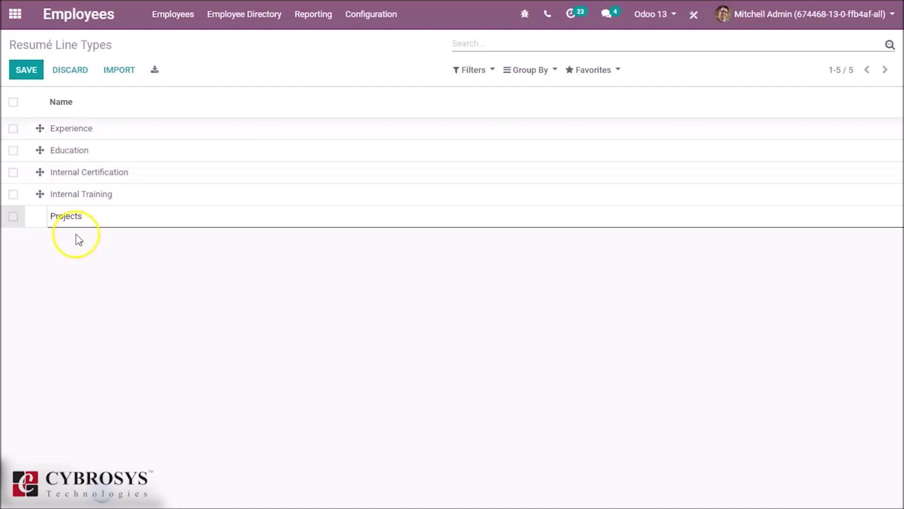
pyautogui.click(27, 70)
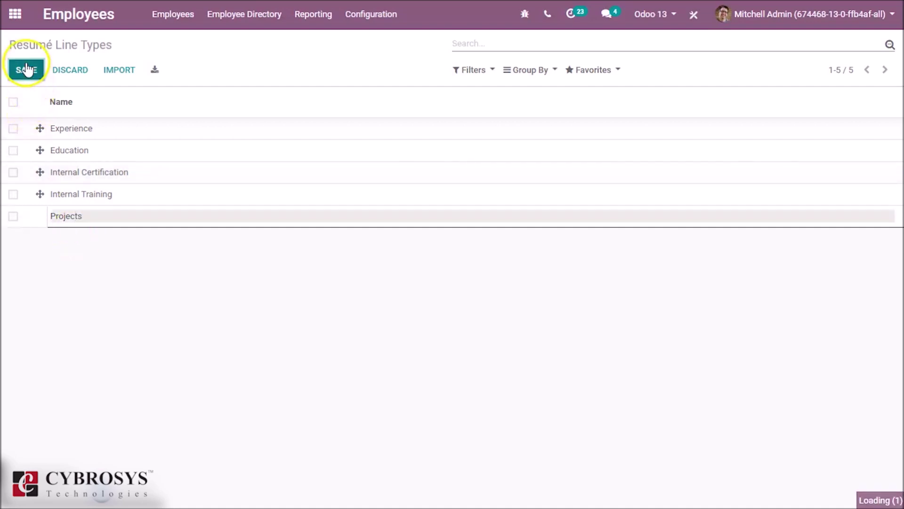
pyautogui.click(166, 21)
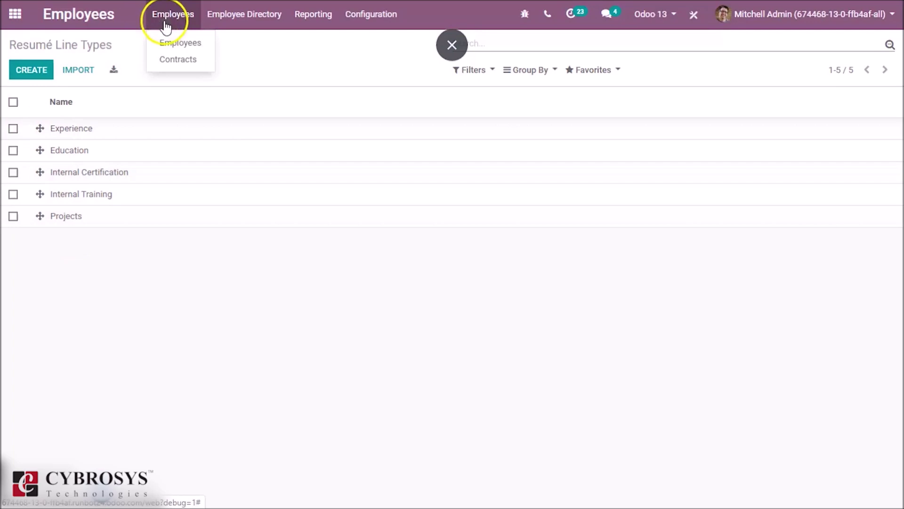
# Create employee 'James' and give him the Functional skill Sales at Expert level
pyautogui.click(168, 42)
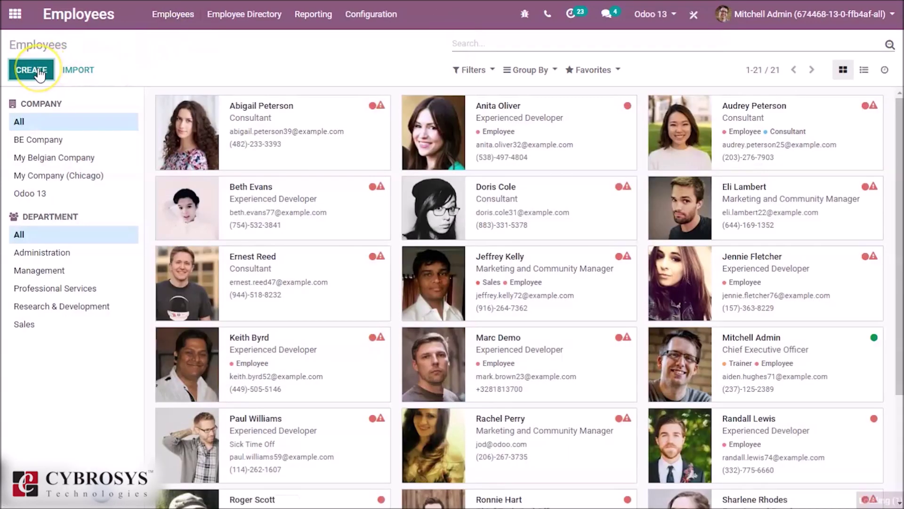
pyautogui.click(40, 73)
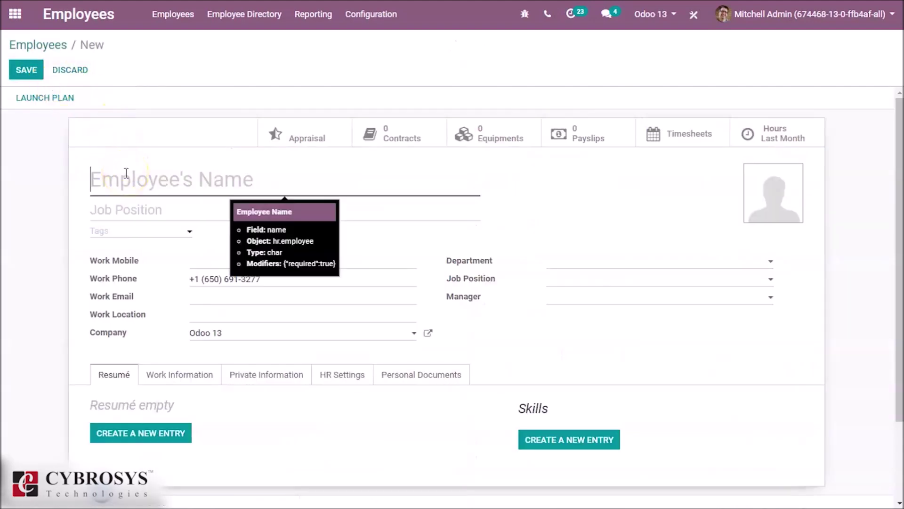
pyautogui.write('Ja')
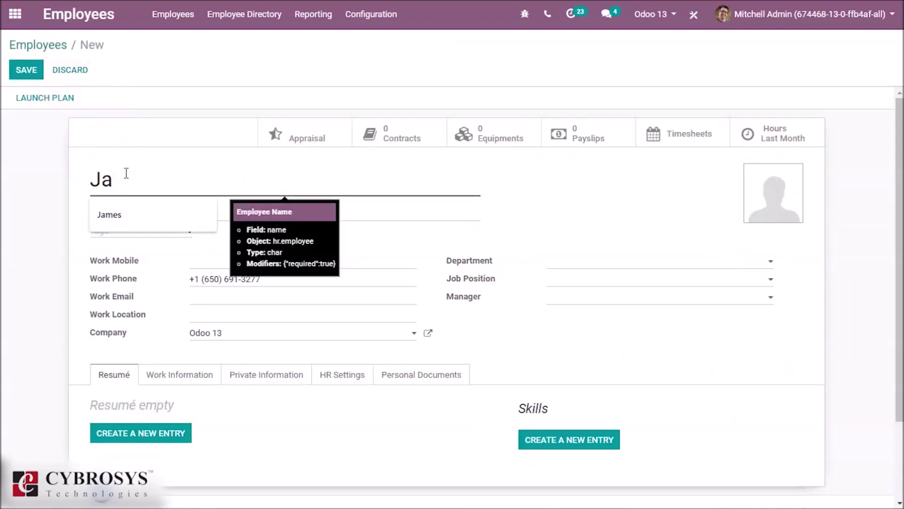
pyautogui.write('mes')
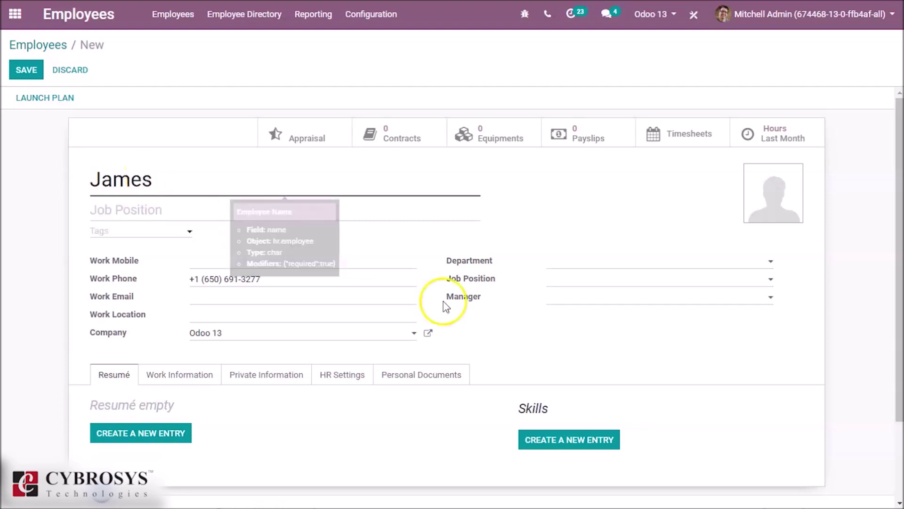
pyautogui.click(547, 445)
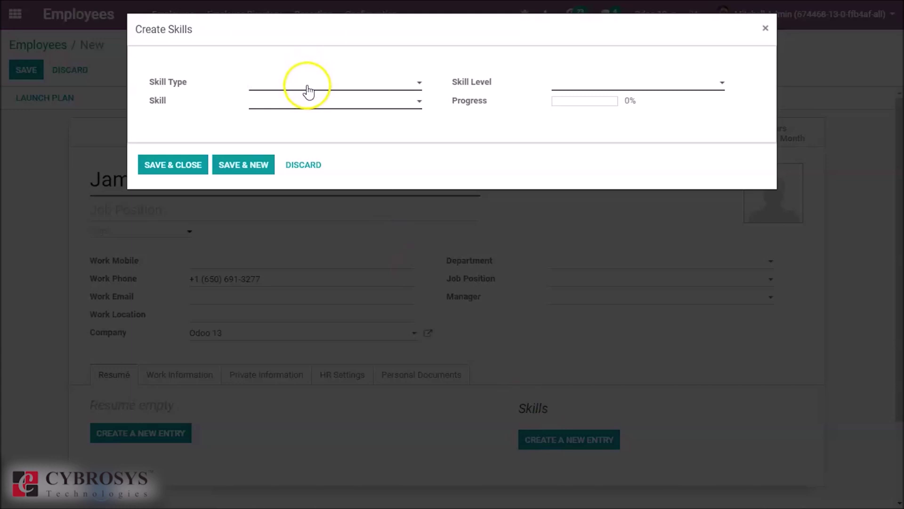
pyautogui.click(307, 84)
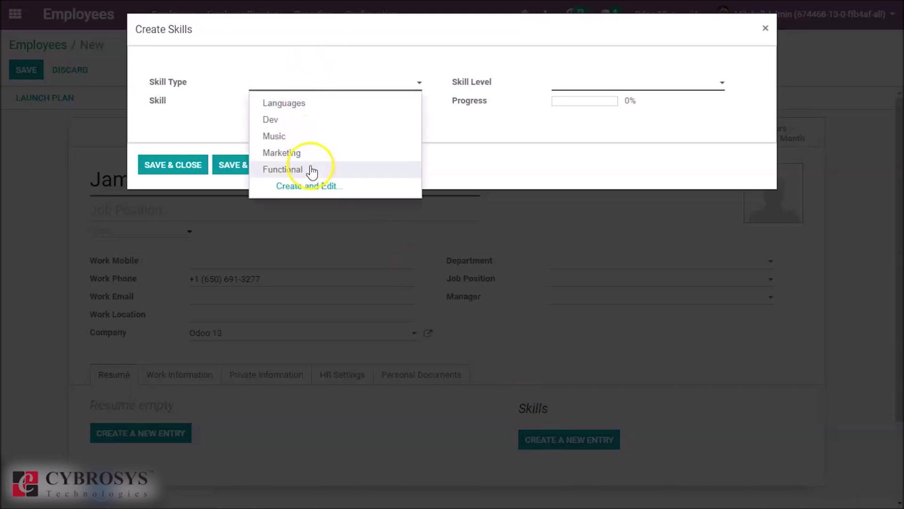
pyautogui.click(310, 170)
pyautogui.click(300, 107)
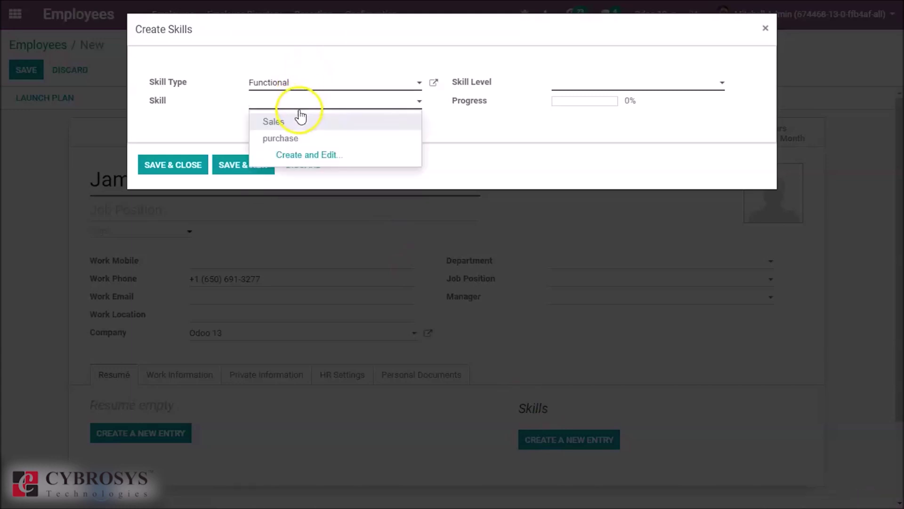
pyautogui.click(299, 118)
pyautogui.click(580, 84)
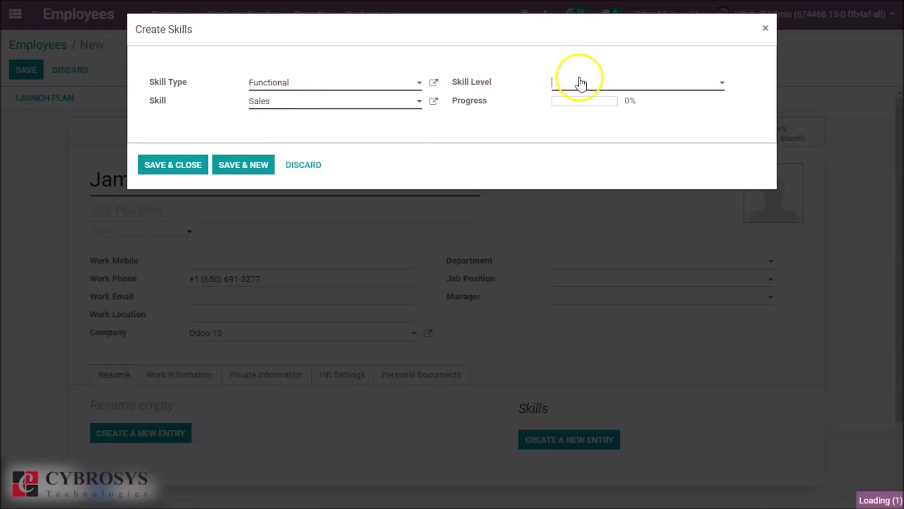
pyautogui.click(584, 102)
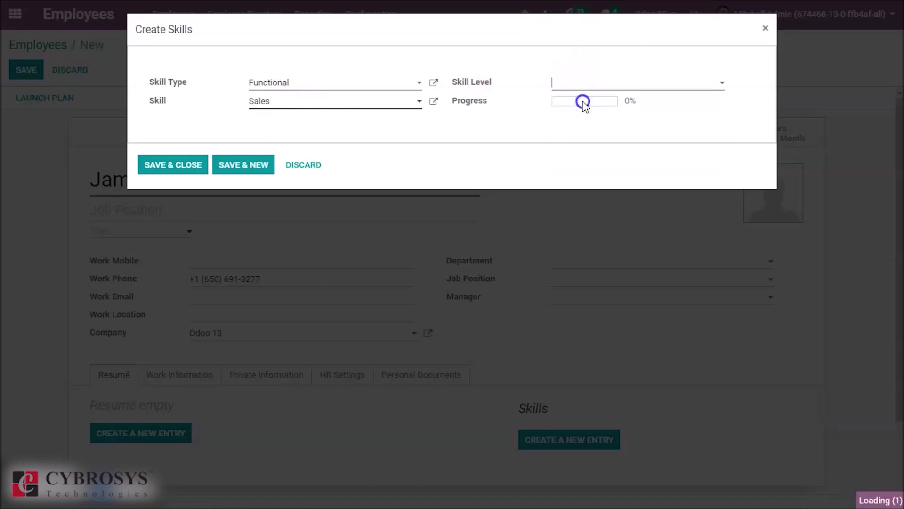
pyautogui.click(158, 169)
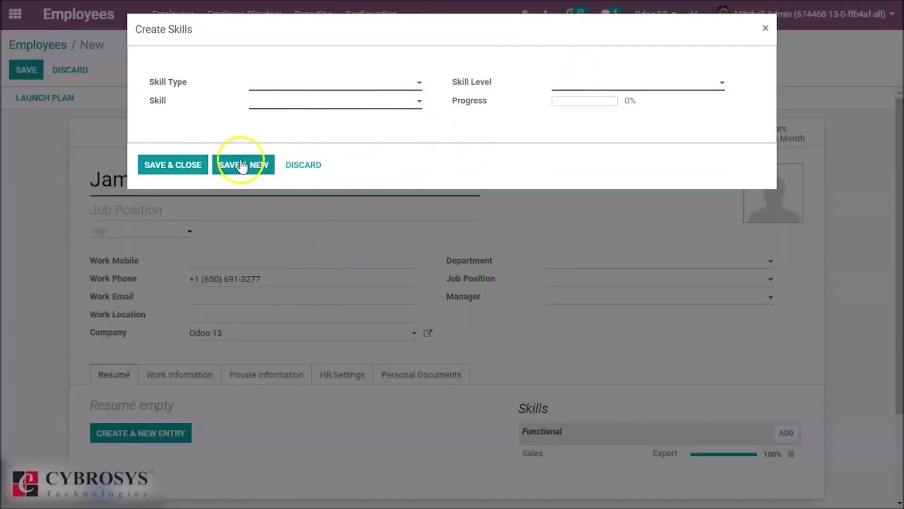
# Add the Functional skill purchase at Beginner level to James
pyautogui.click(278, 87)
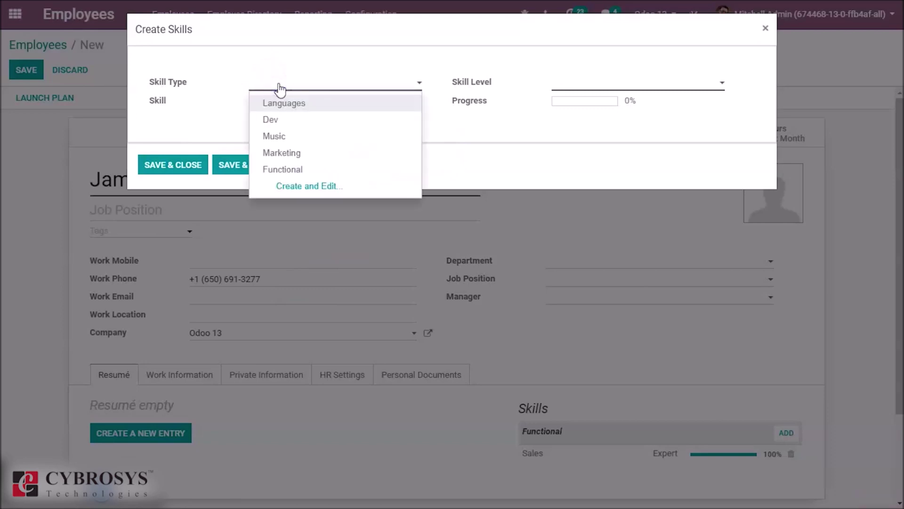
pyautogui.click(291, 171)
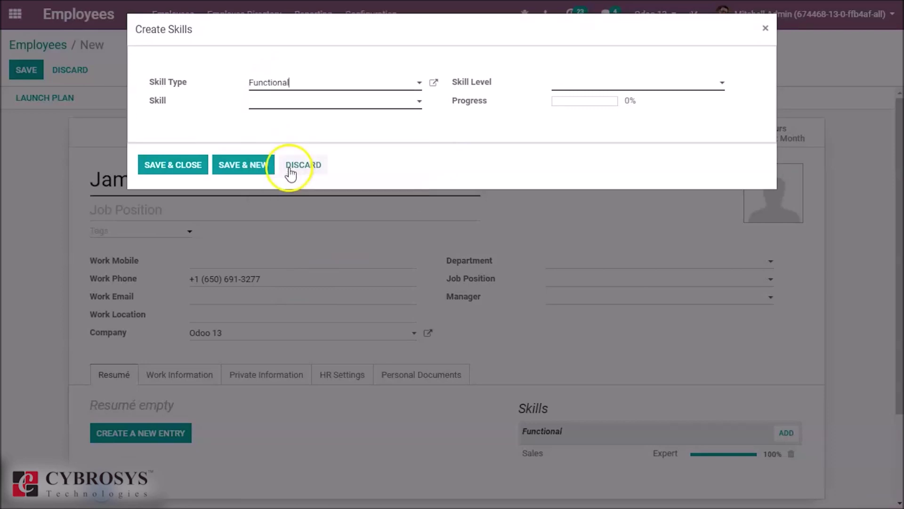
pyautogui.click(288, 105)
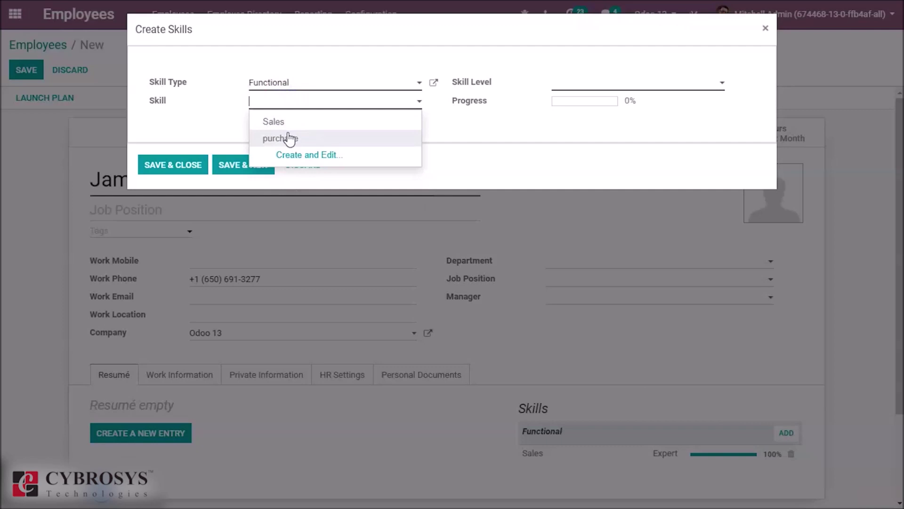
pyautogui.click(289, 138)
pyautogui.click(574, 89)
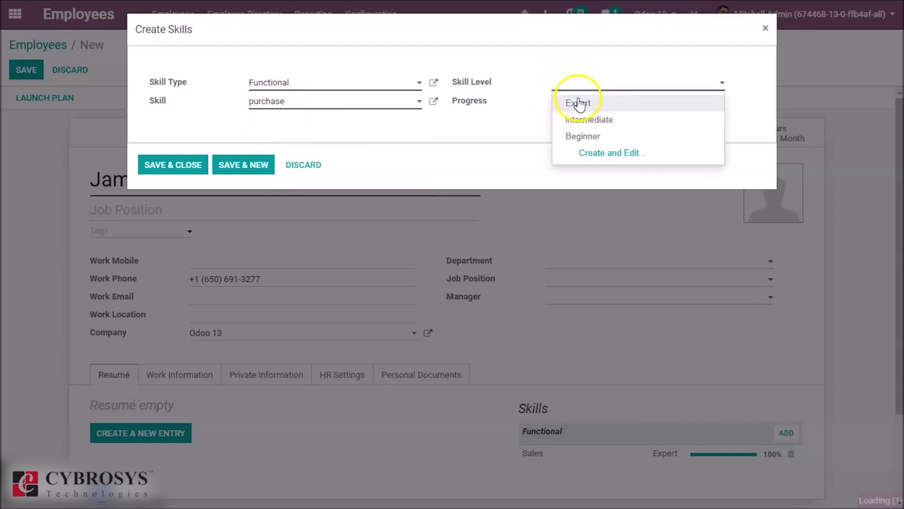
pyautogui.click(584, 137)
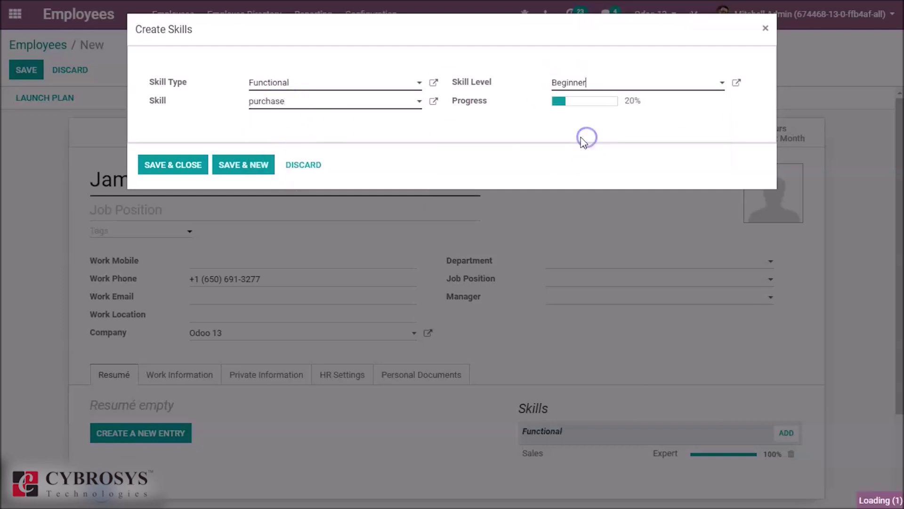
pyautogui.click(183, 165)
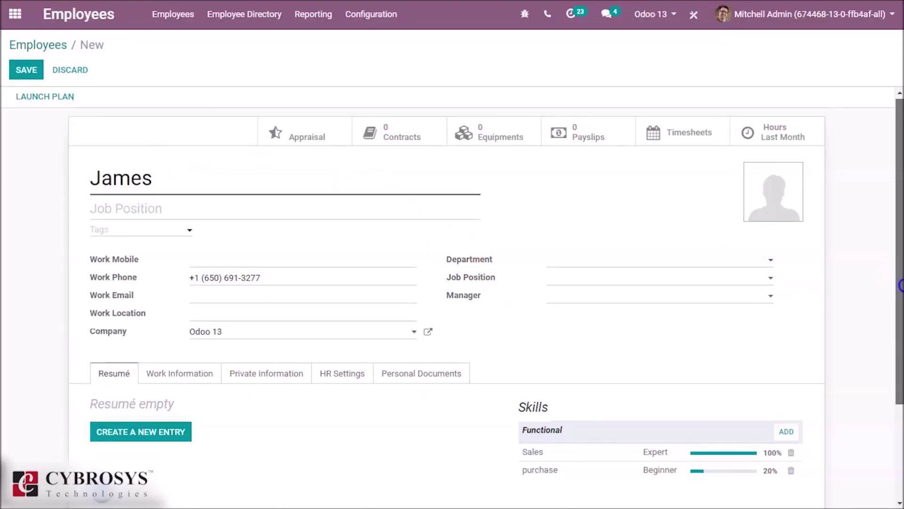
pyautogui.scroll(-1, 900, 283)
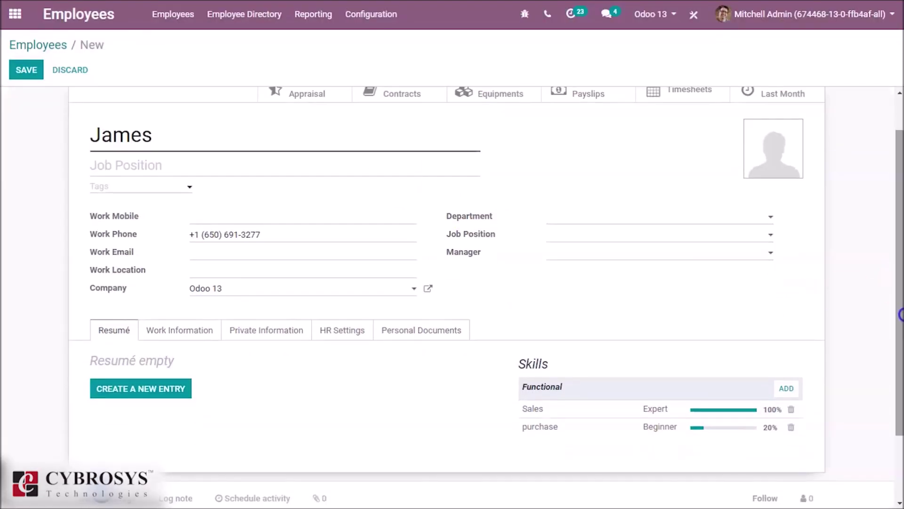
# Add Projects resumé entry 'Final Year Project' starting 08/01/2019, then save James
pyautogui.click(111, 397)
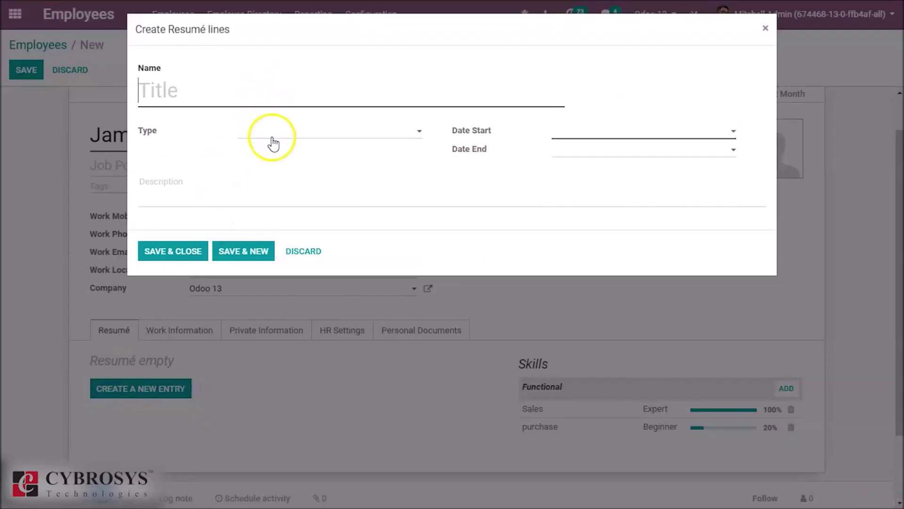
pyautogui.click(272, 137)
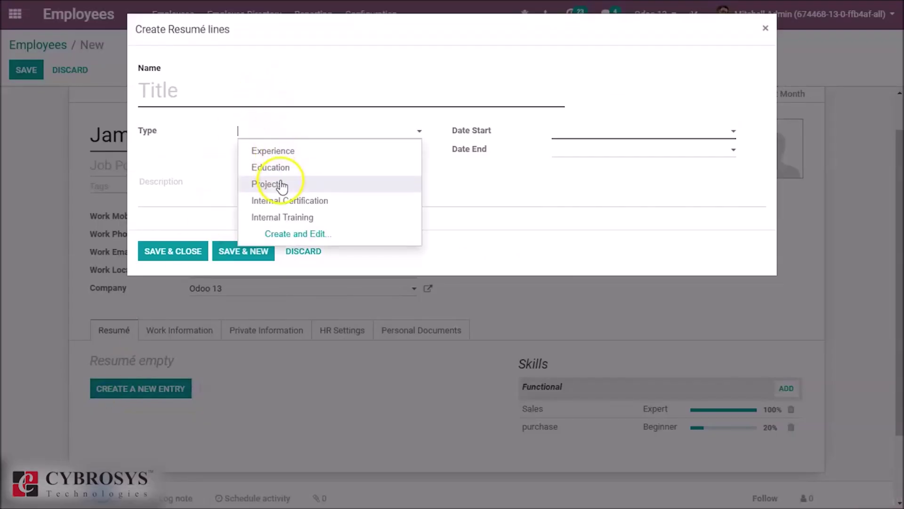
pyautogui.click(281, 184)
pyautogui.click(266, 92)
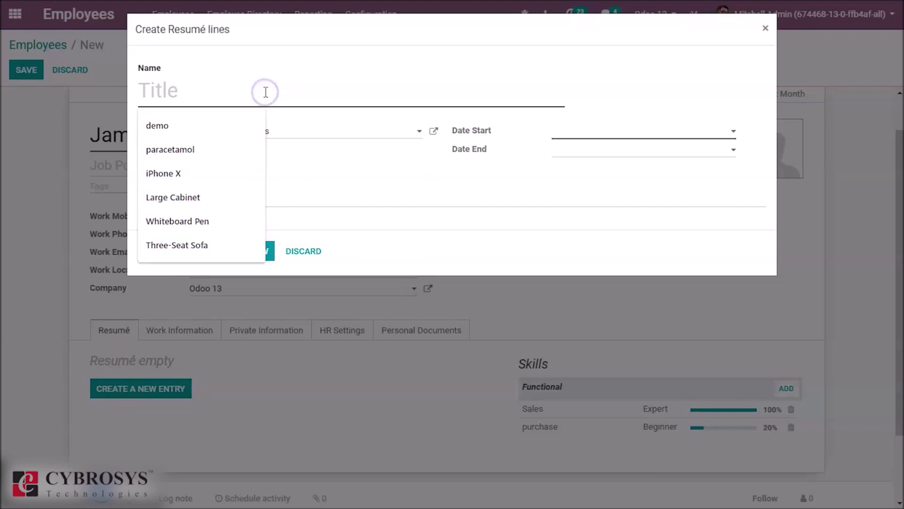
pyautogui.write('F')
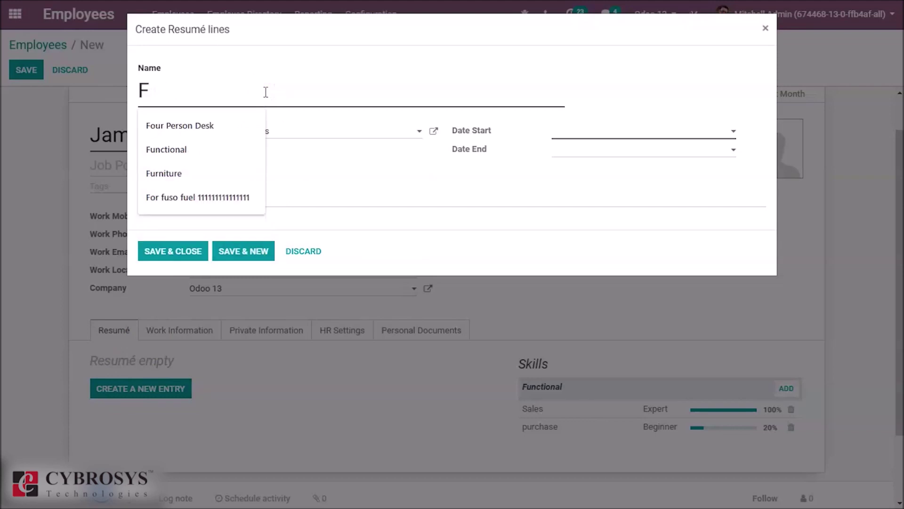
pyautogui.write('inal Year Project')
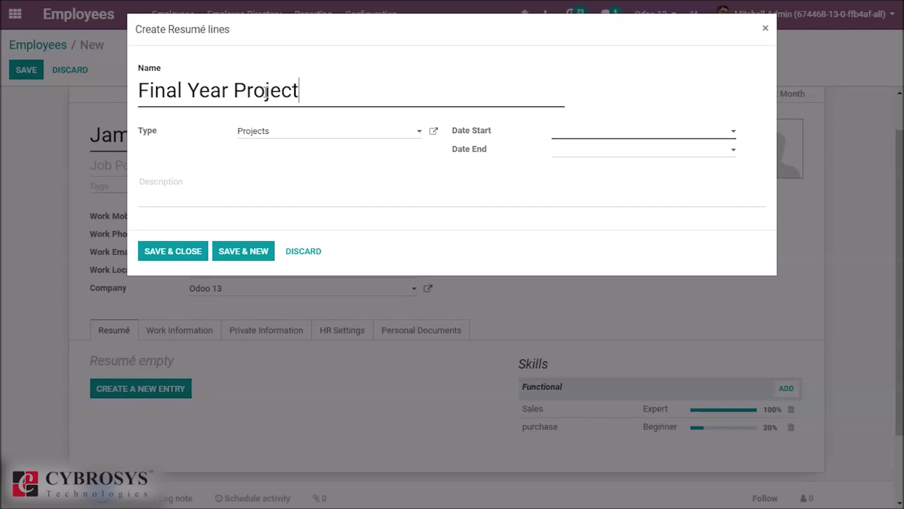
pyautogui.click(577, 134)
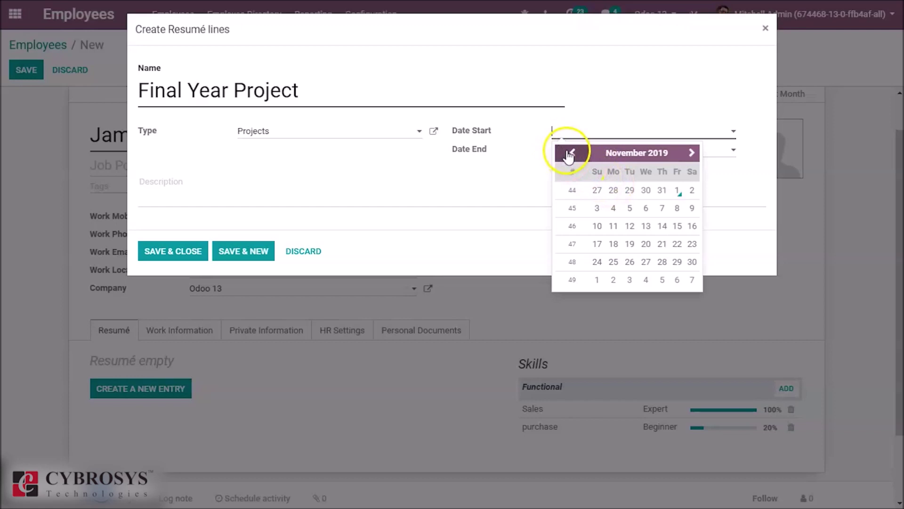
pyautogui.click(573, 153)
pyautogui.click(572, 152)
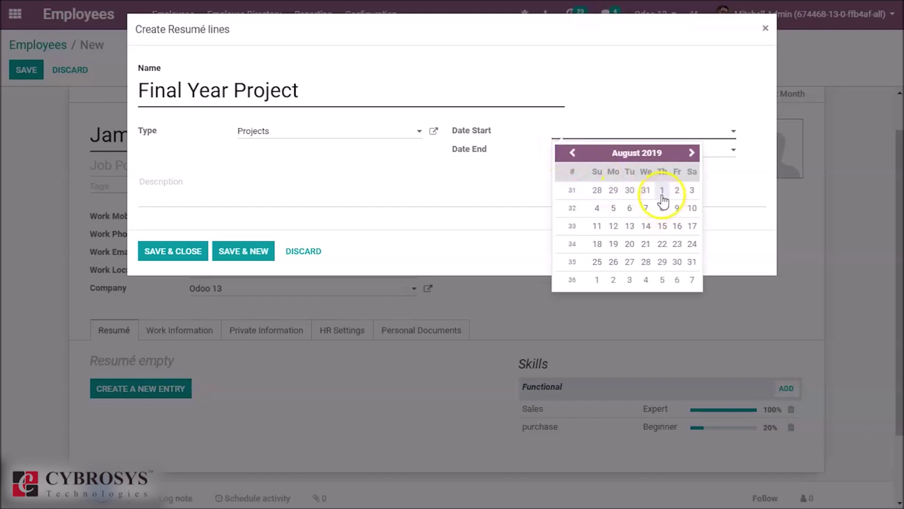
pyautogui.click(662, 194)
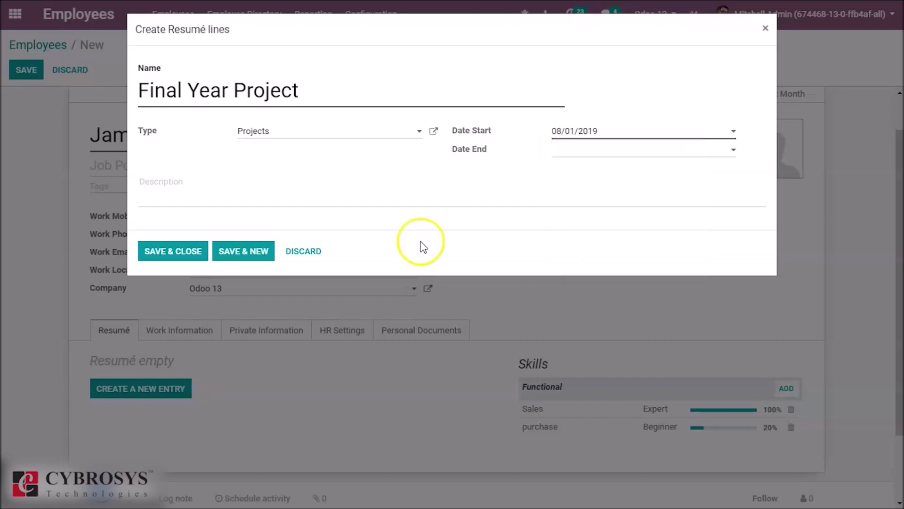
pyautogui.click(181, 250)
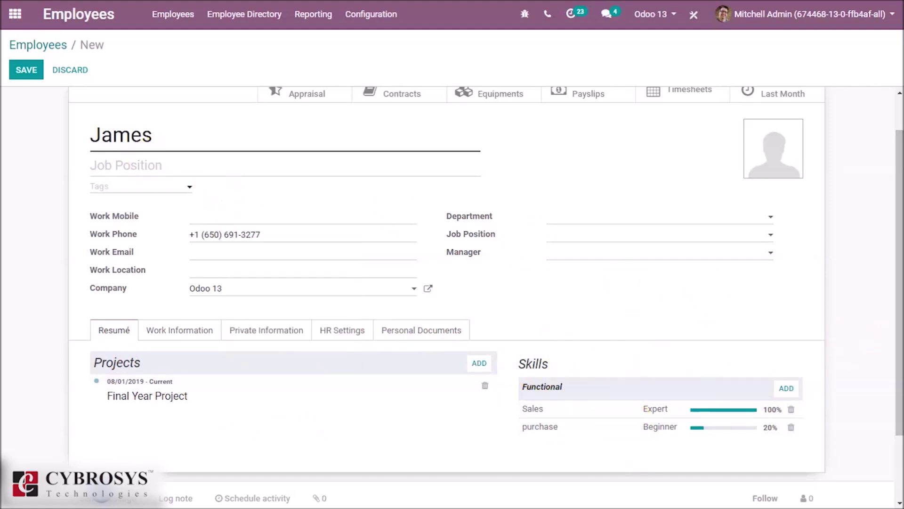
pyautogui.click(21, 67)
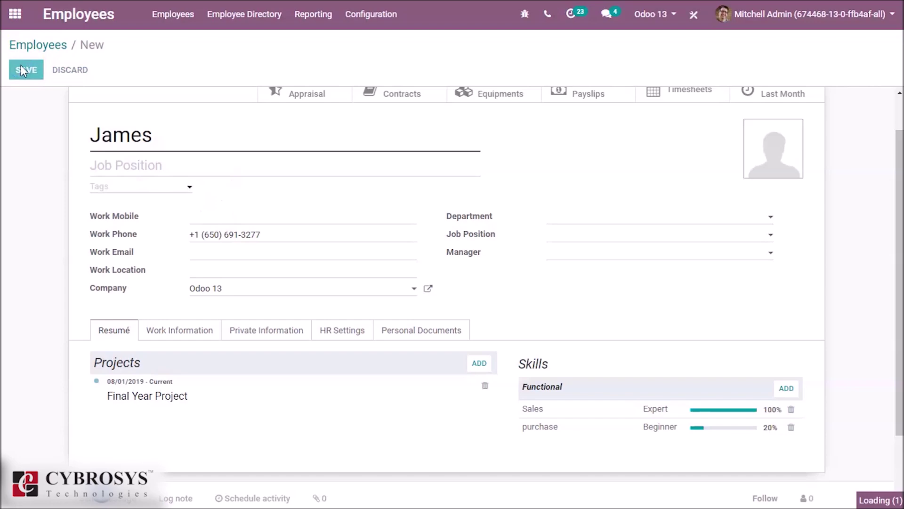